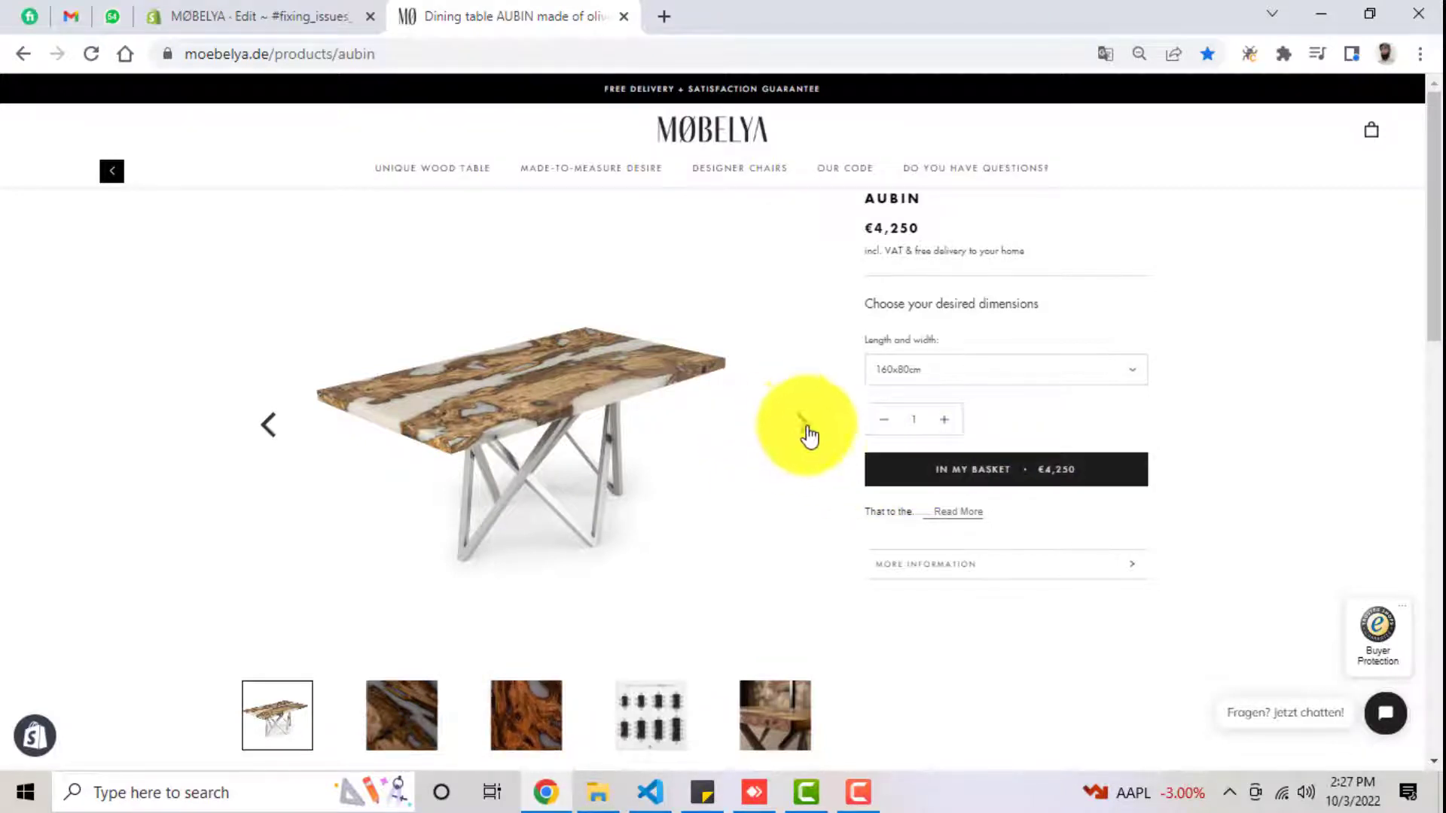
Step: Return to the Themes page and confirm the live Prestige theme is version 5.3.4
left_click(329, 8)
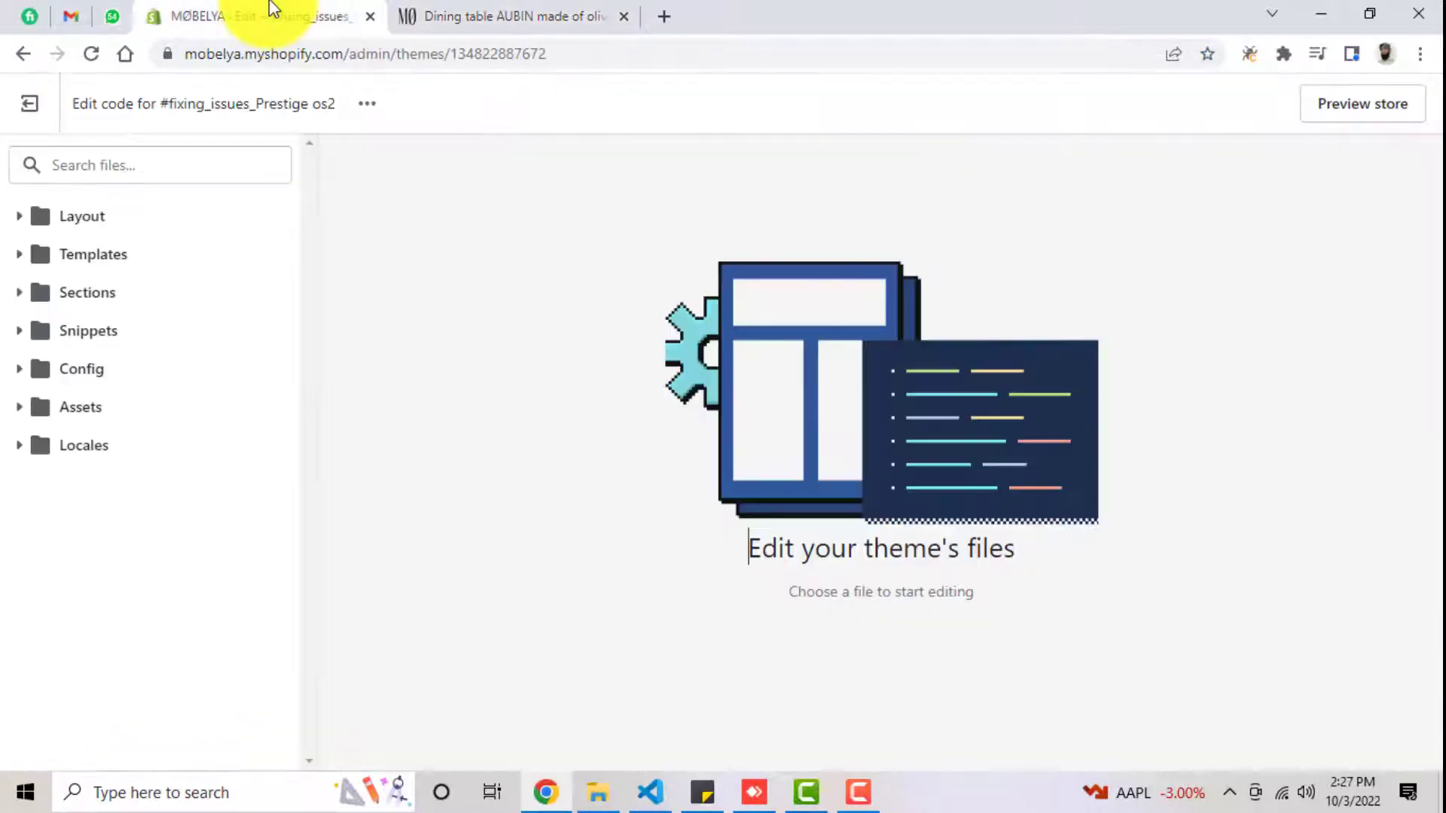
left_click(28, 116)
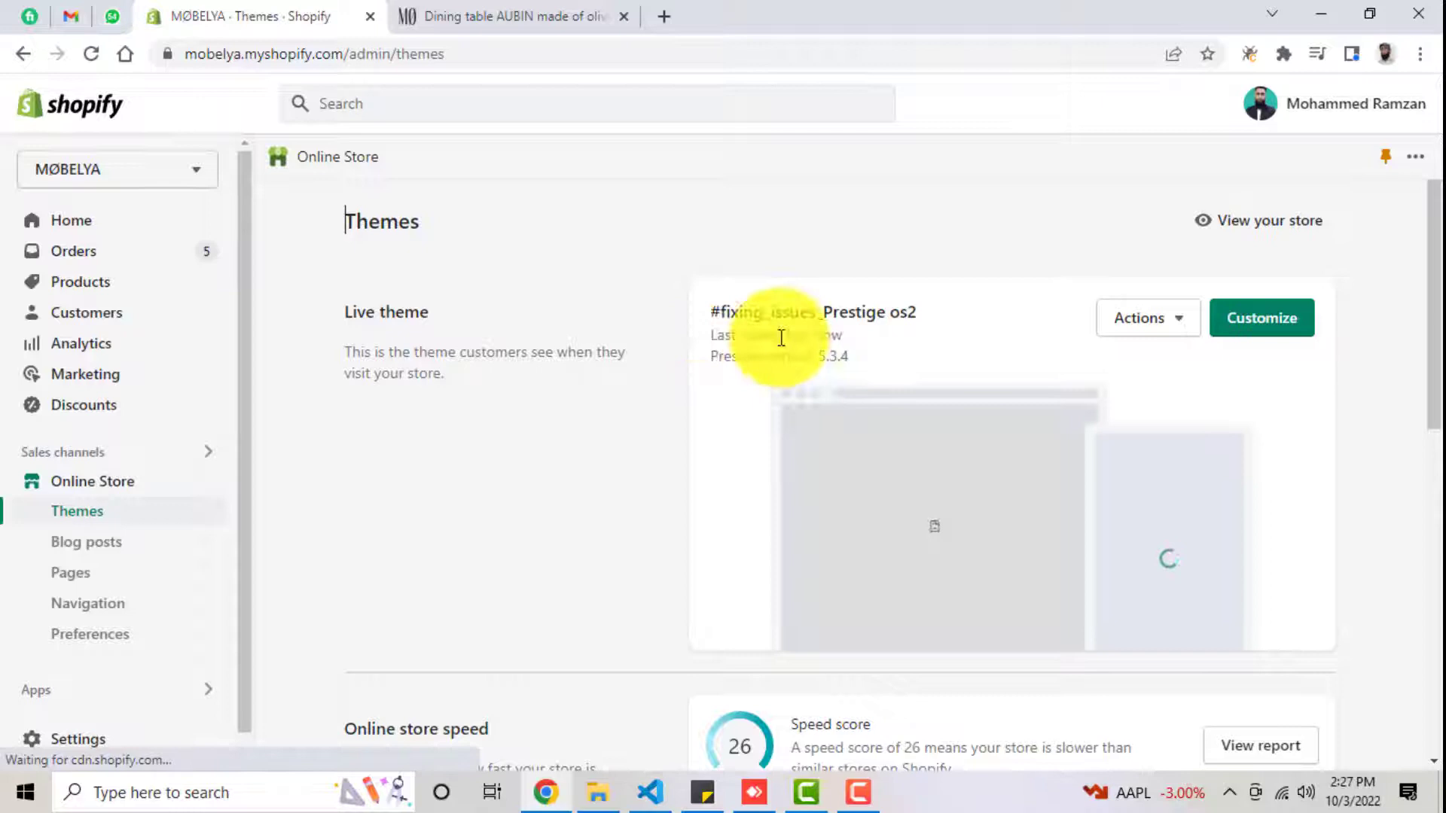
left_click_drag(712, 357, 853, 358)
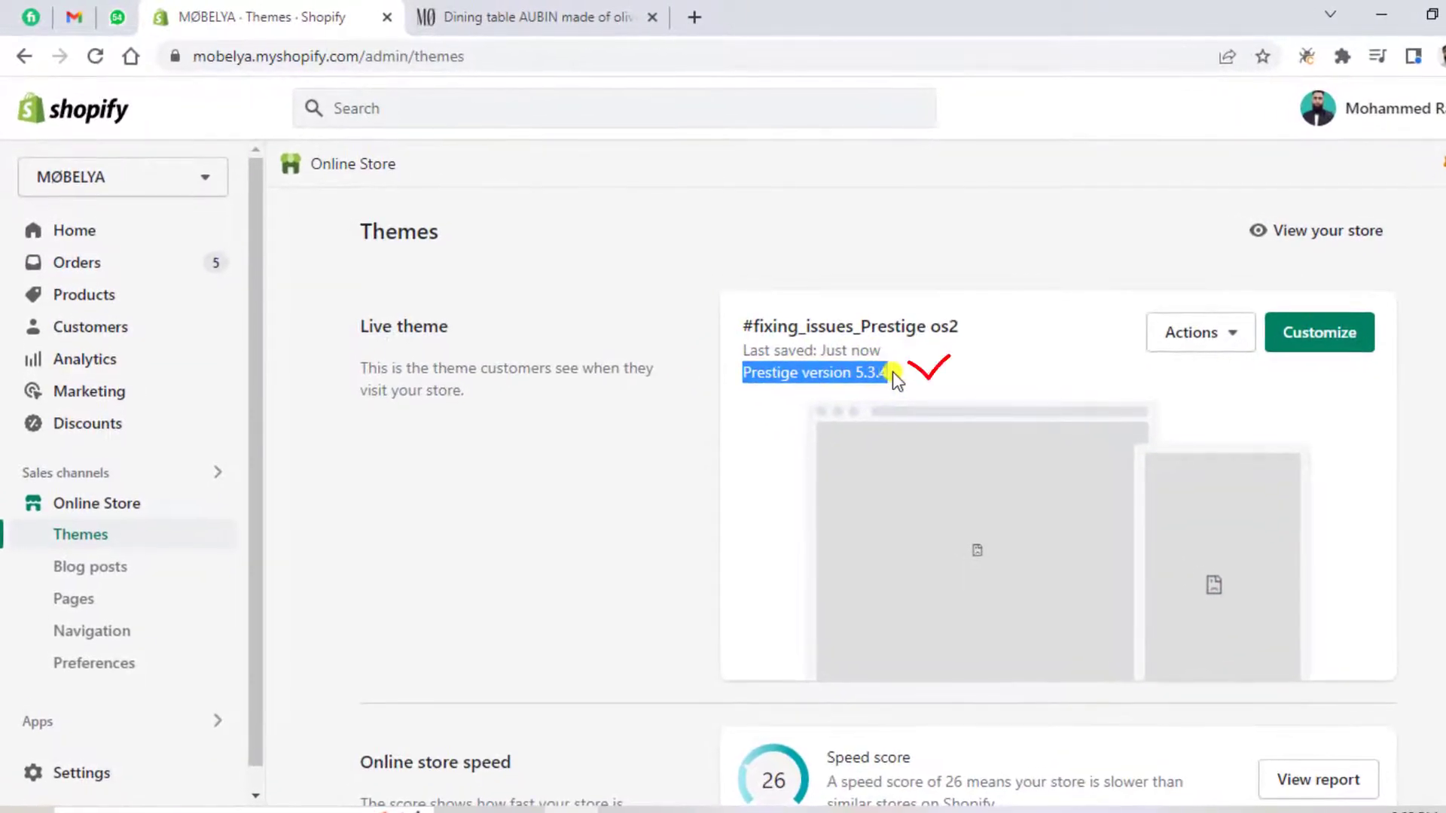
left_click(909, 372)
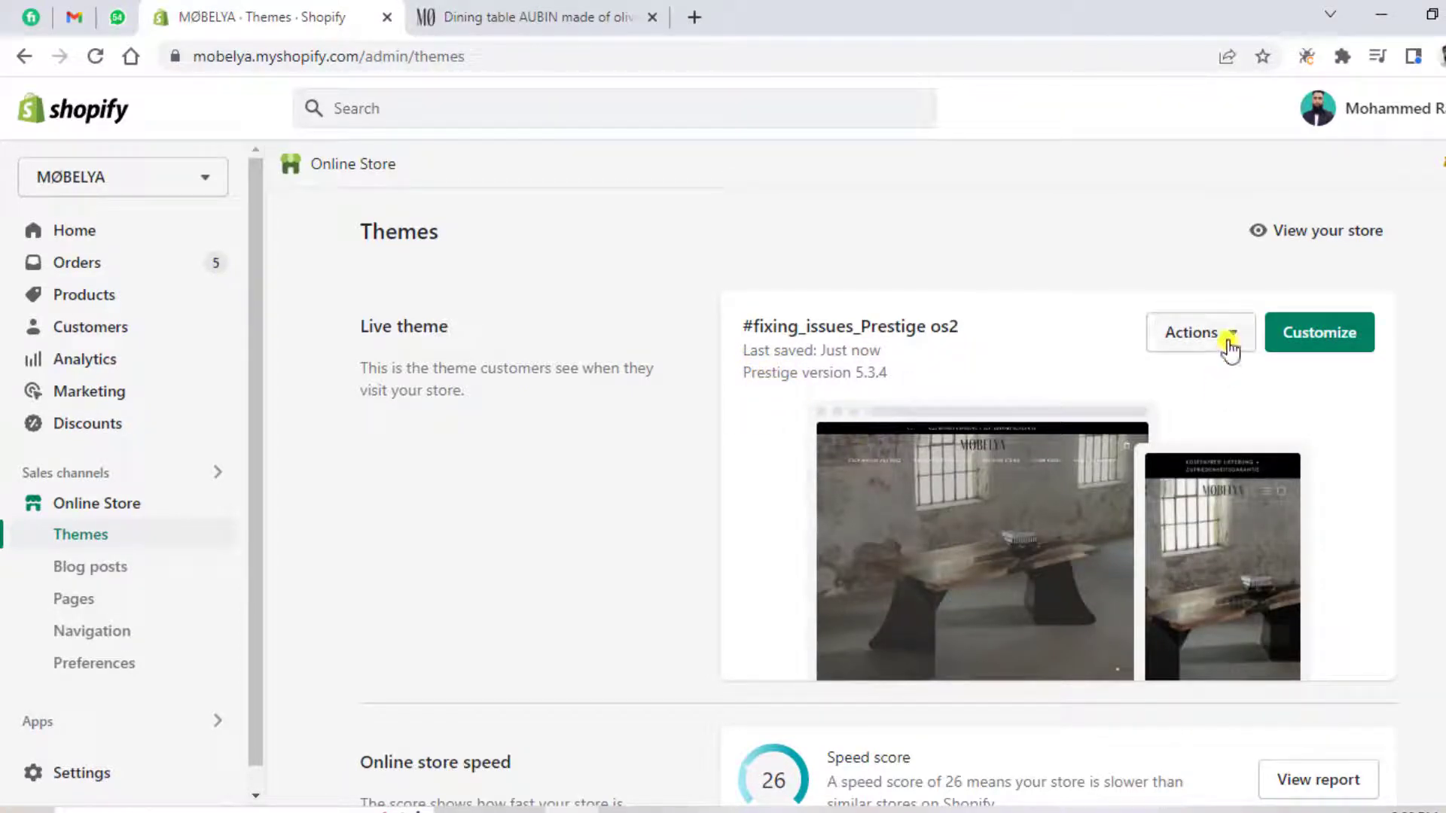
left_click(1213, 344)
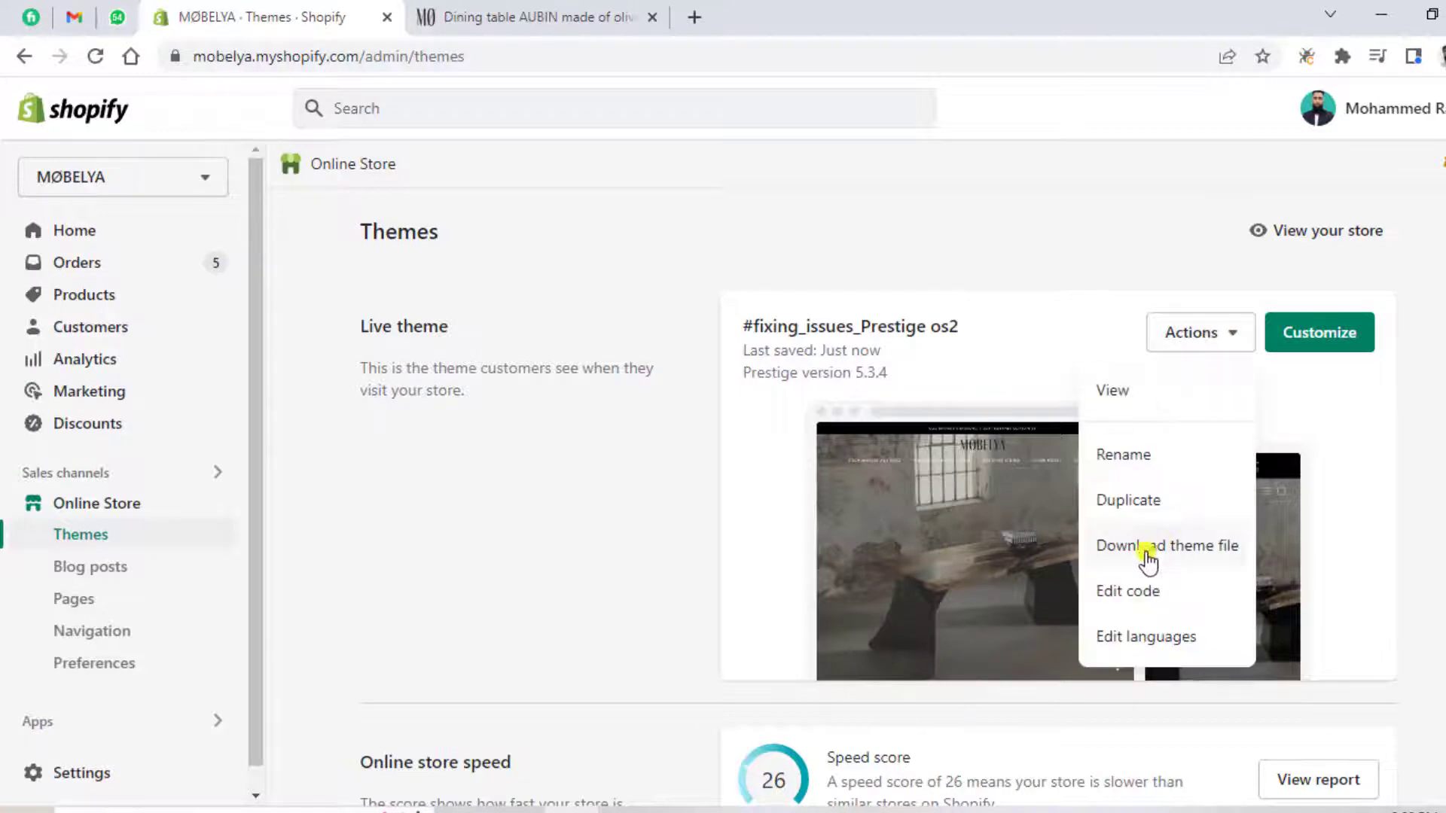
Step: Open the live theme's code and load Sections > main-product.liquid
left_click(1123, 601)
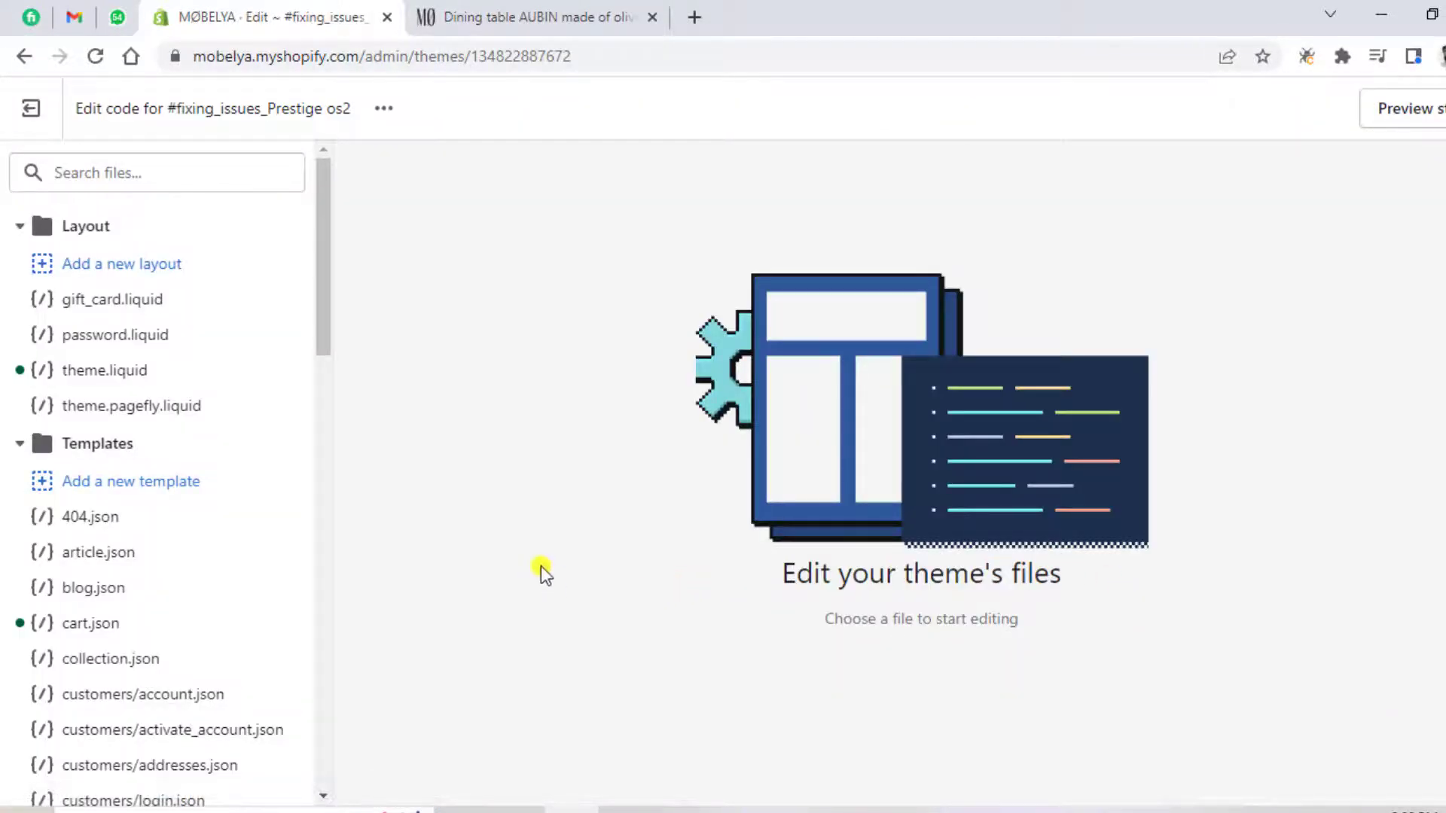
left_click(86, 227)
left_click(90, 267)
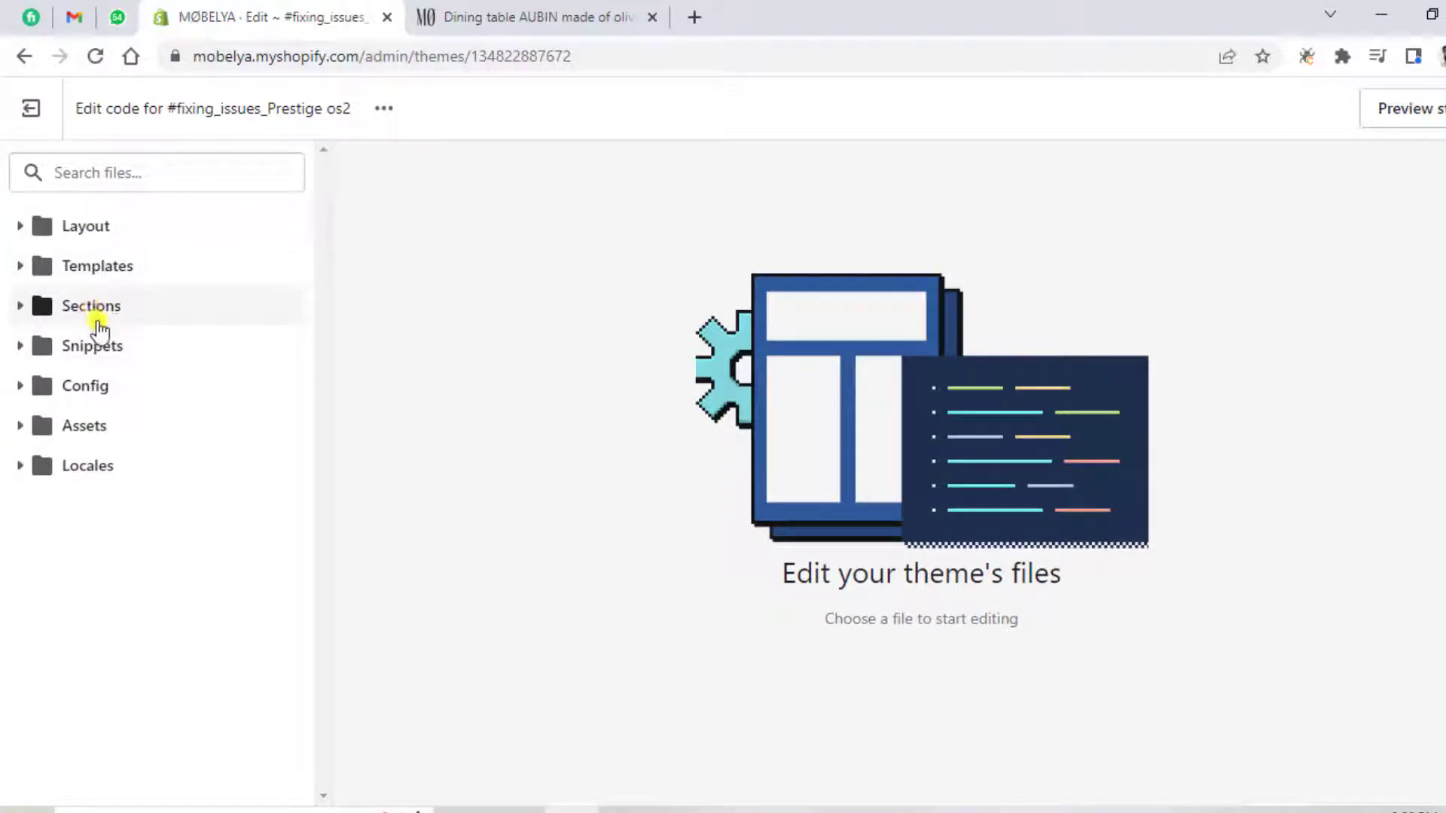
left_click(86, 306)
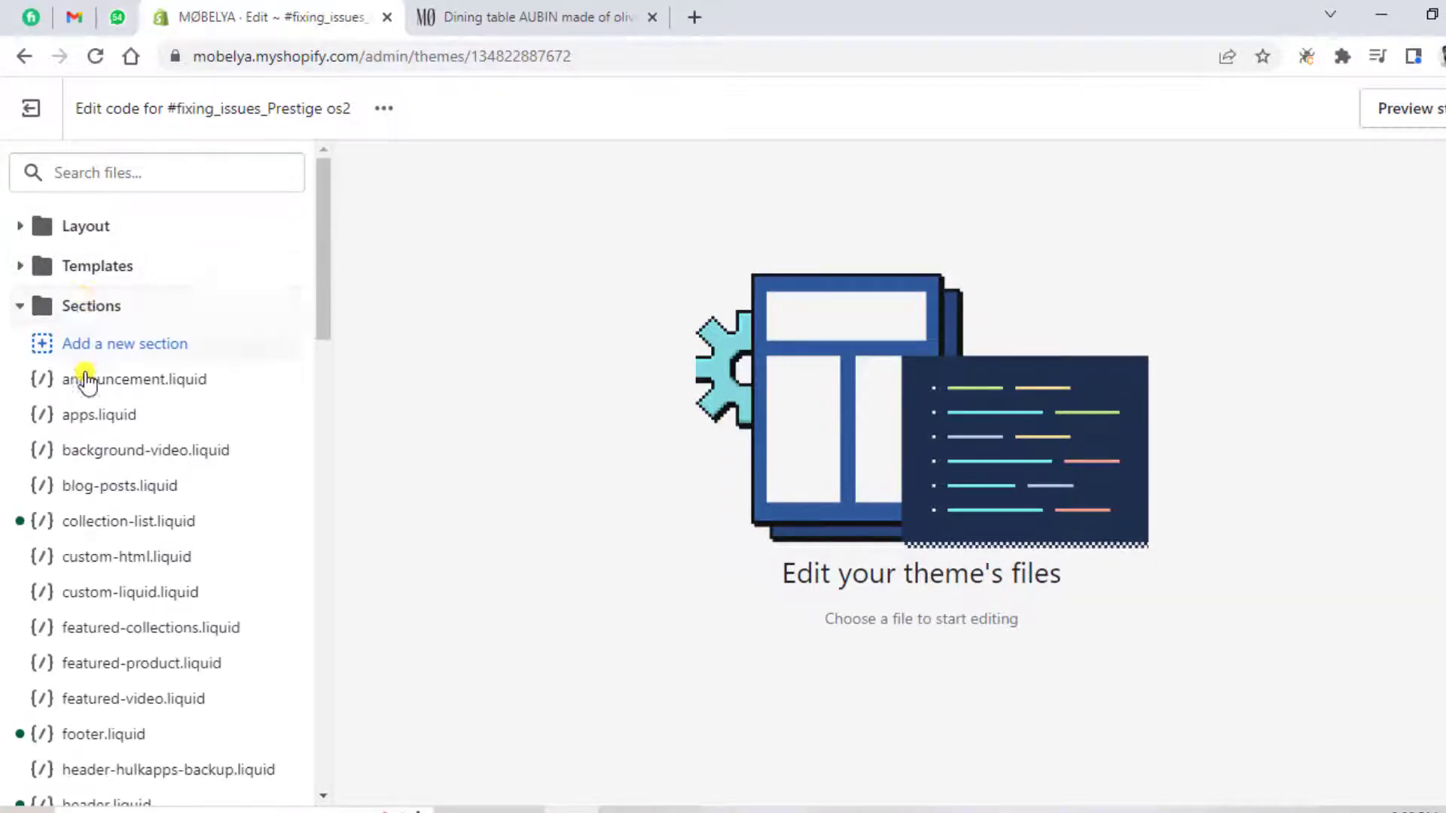
scroll(145, 519, "down", 2)
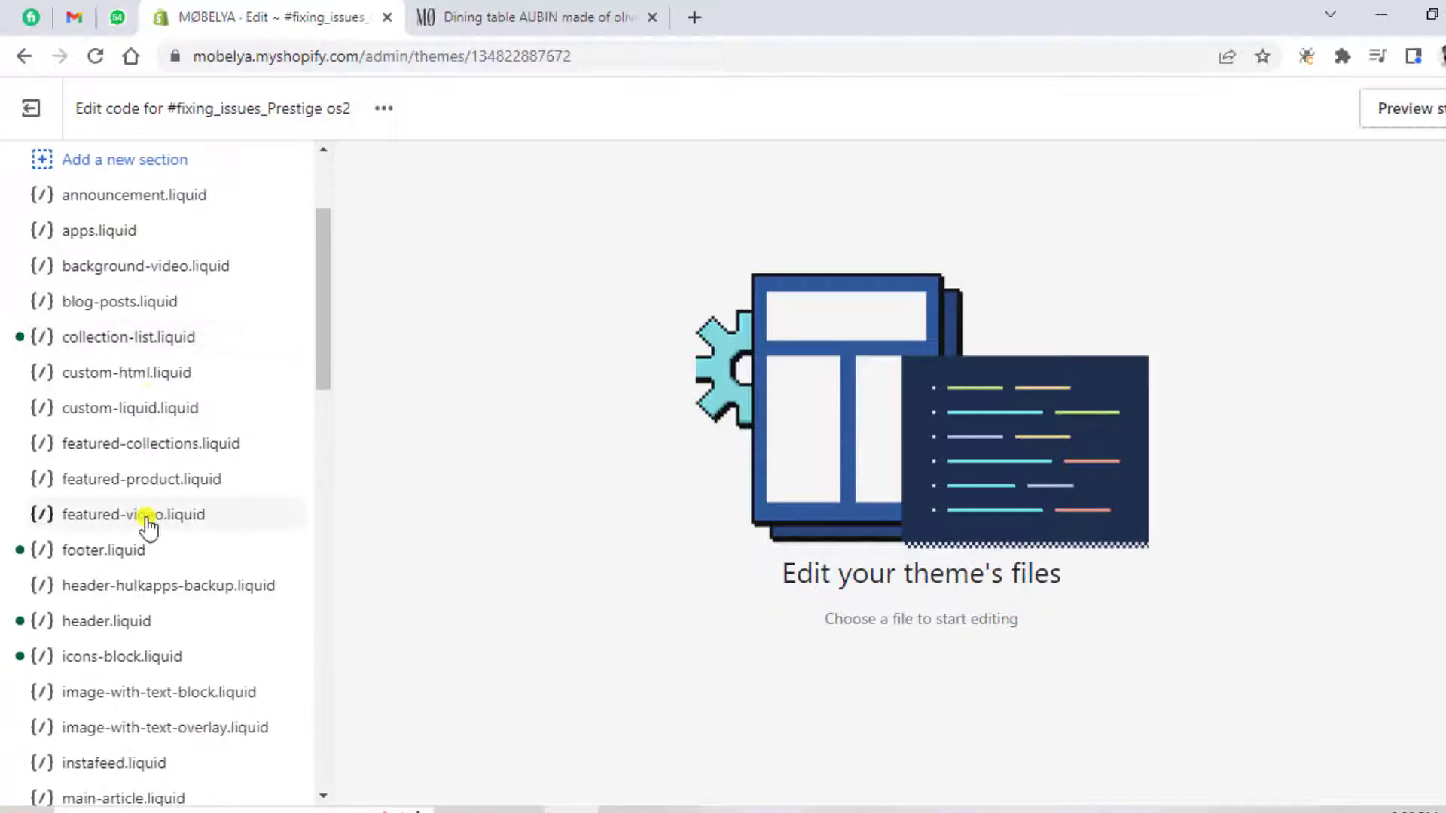
scroll(145, 521, "down", 2)
scroll(145, 523, "down", 2)
scroll(113, 632, "down", 1)
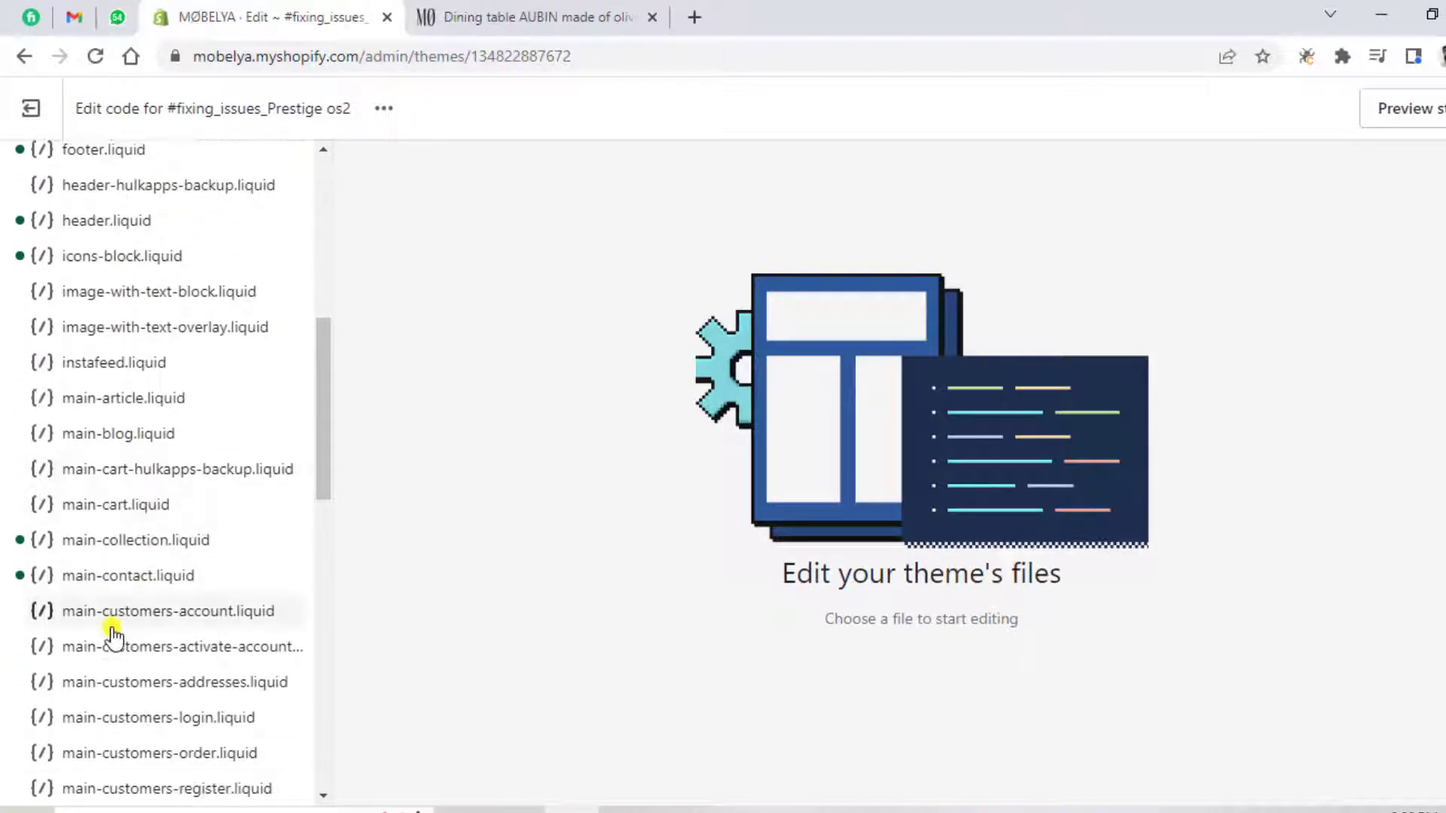
scroll(120, 624, "down", 4)
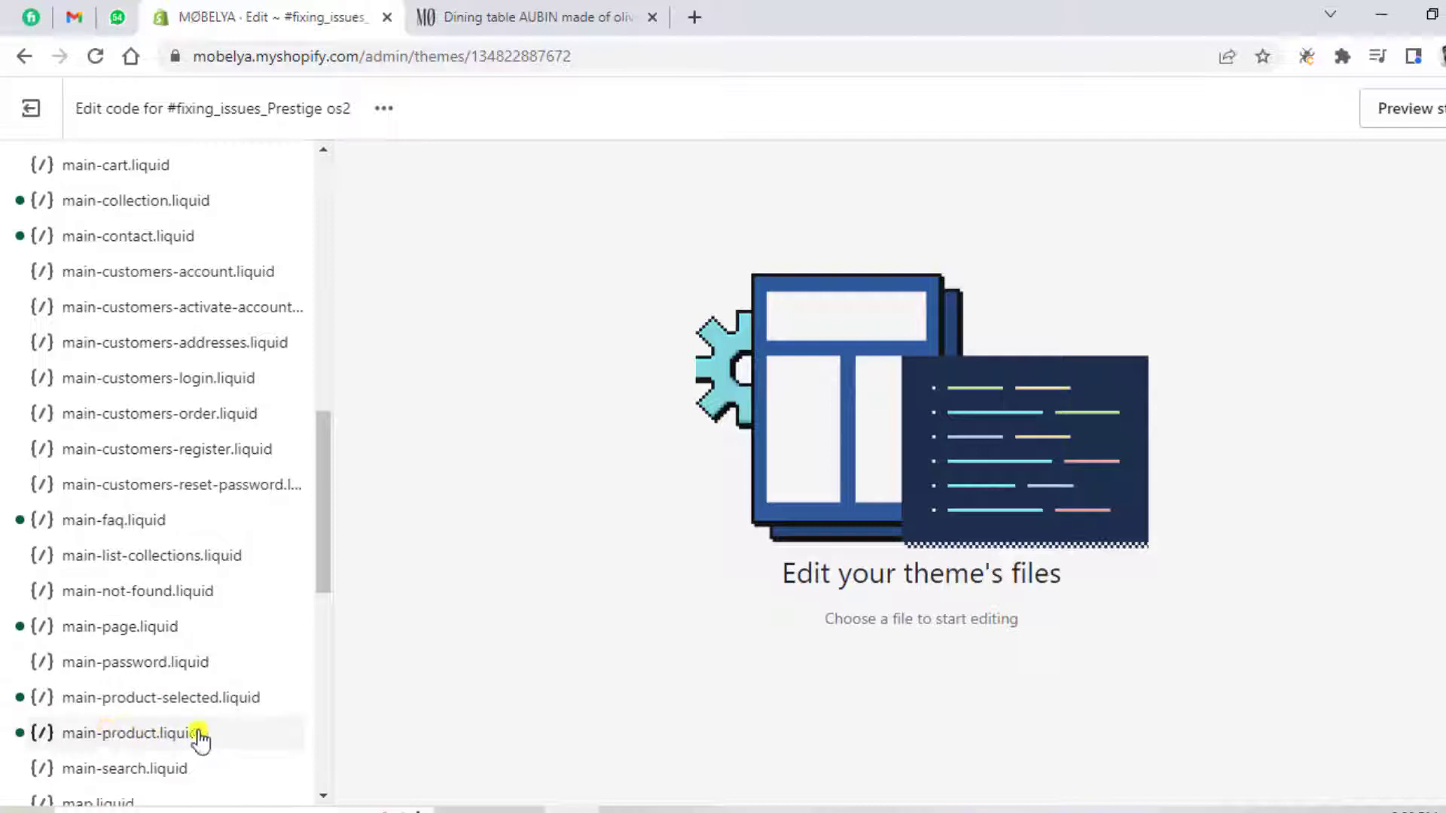
left_click(152, 734)
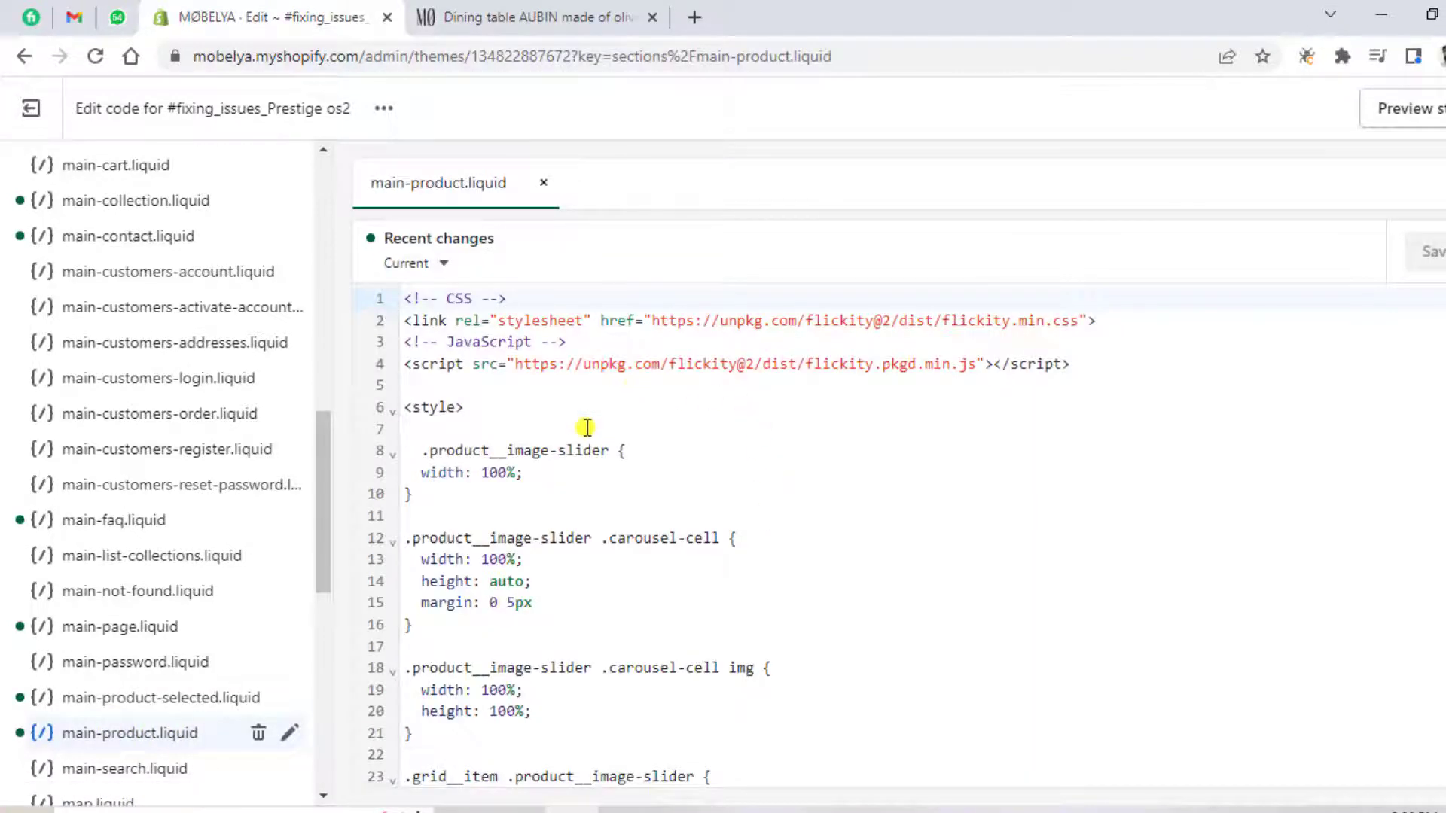
Step: Review the earlier saved versions of main-product.liquid
left_click(586, 428)
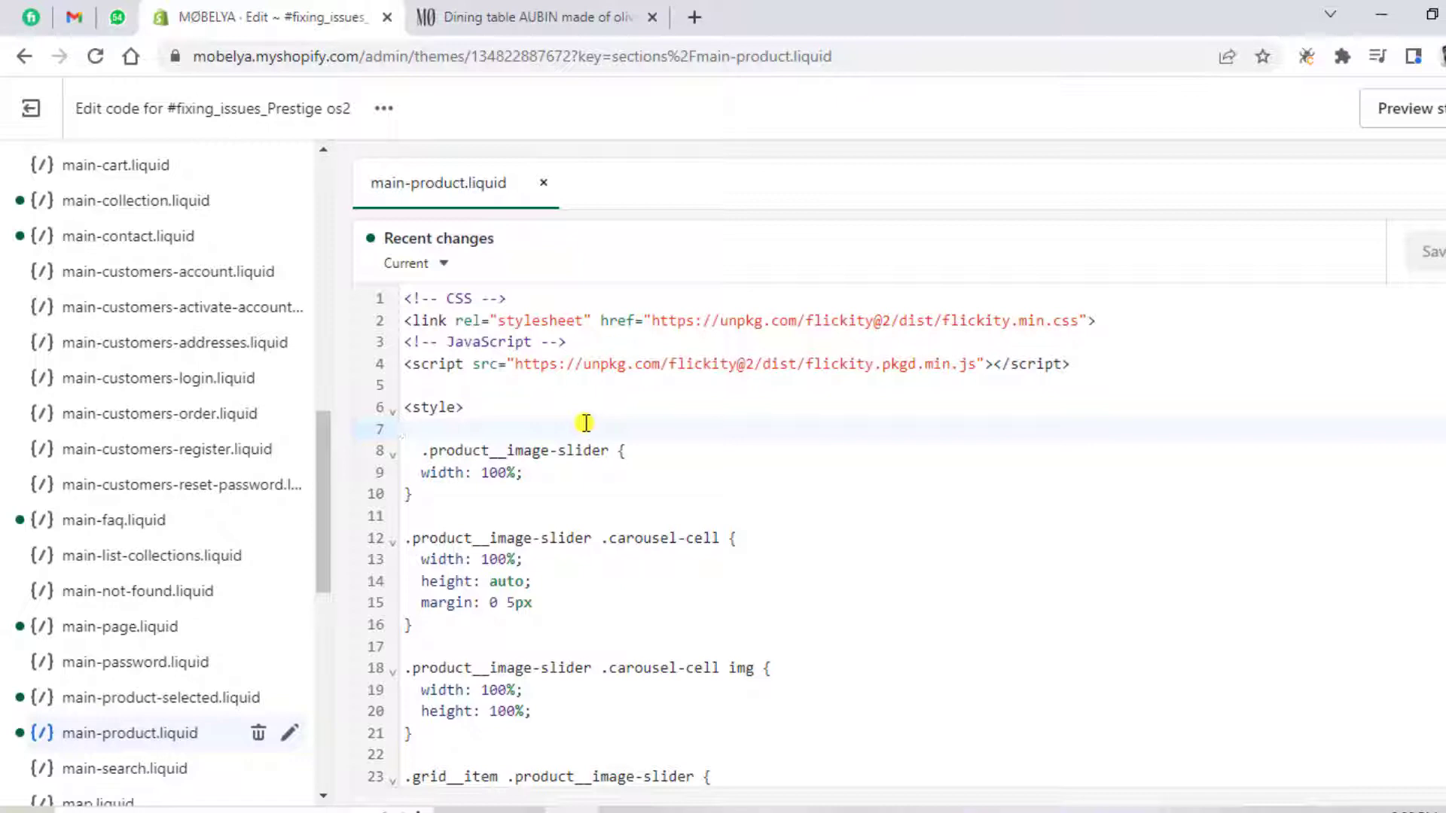
left_click(437, 263)
scroll(539, 592, "down", 12)
scroll(534, 593, "down", 15)
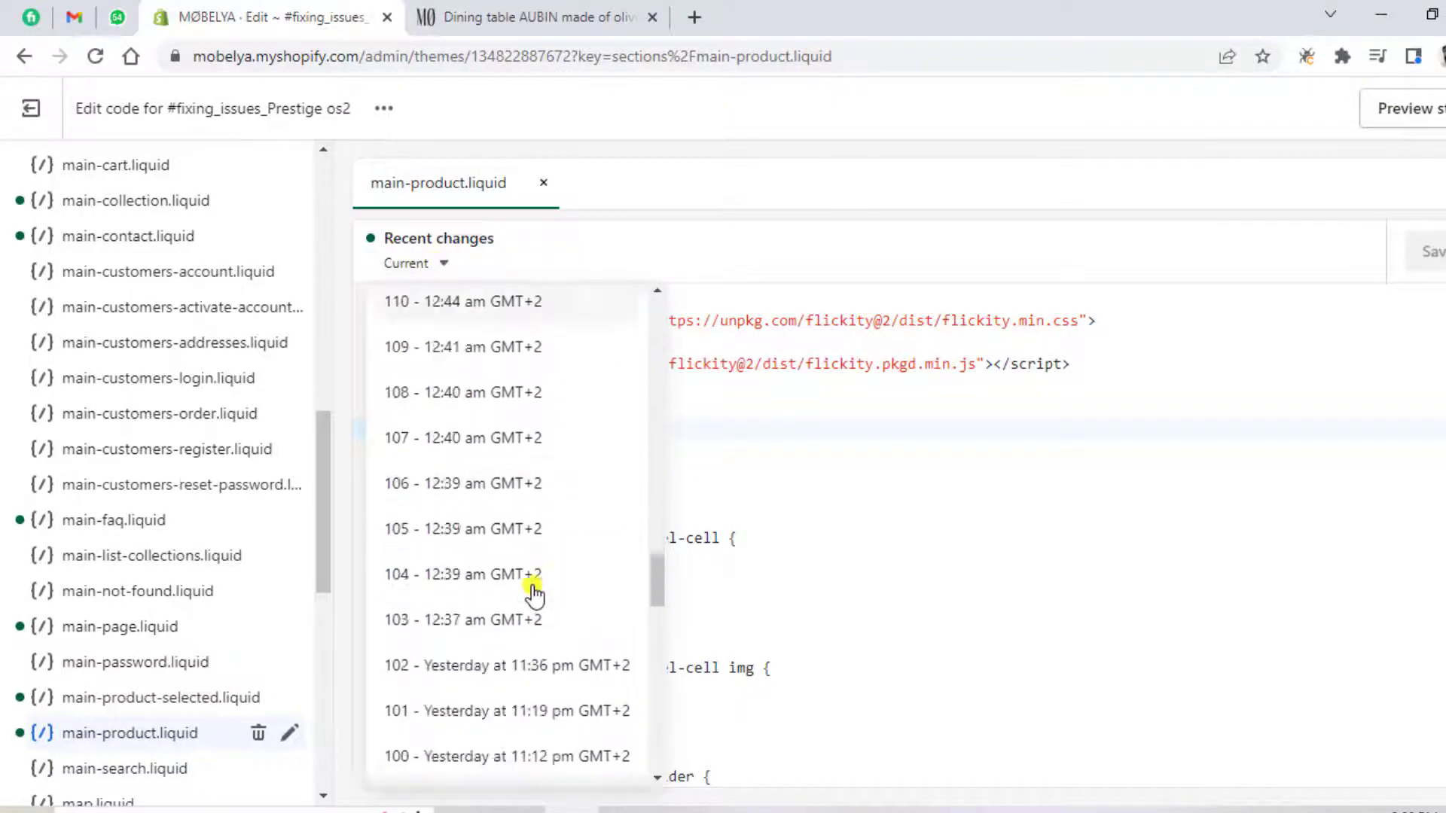
scroll(533, 594, "down", 18)
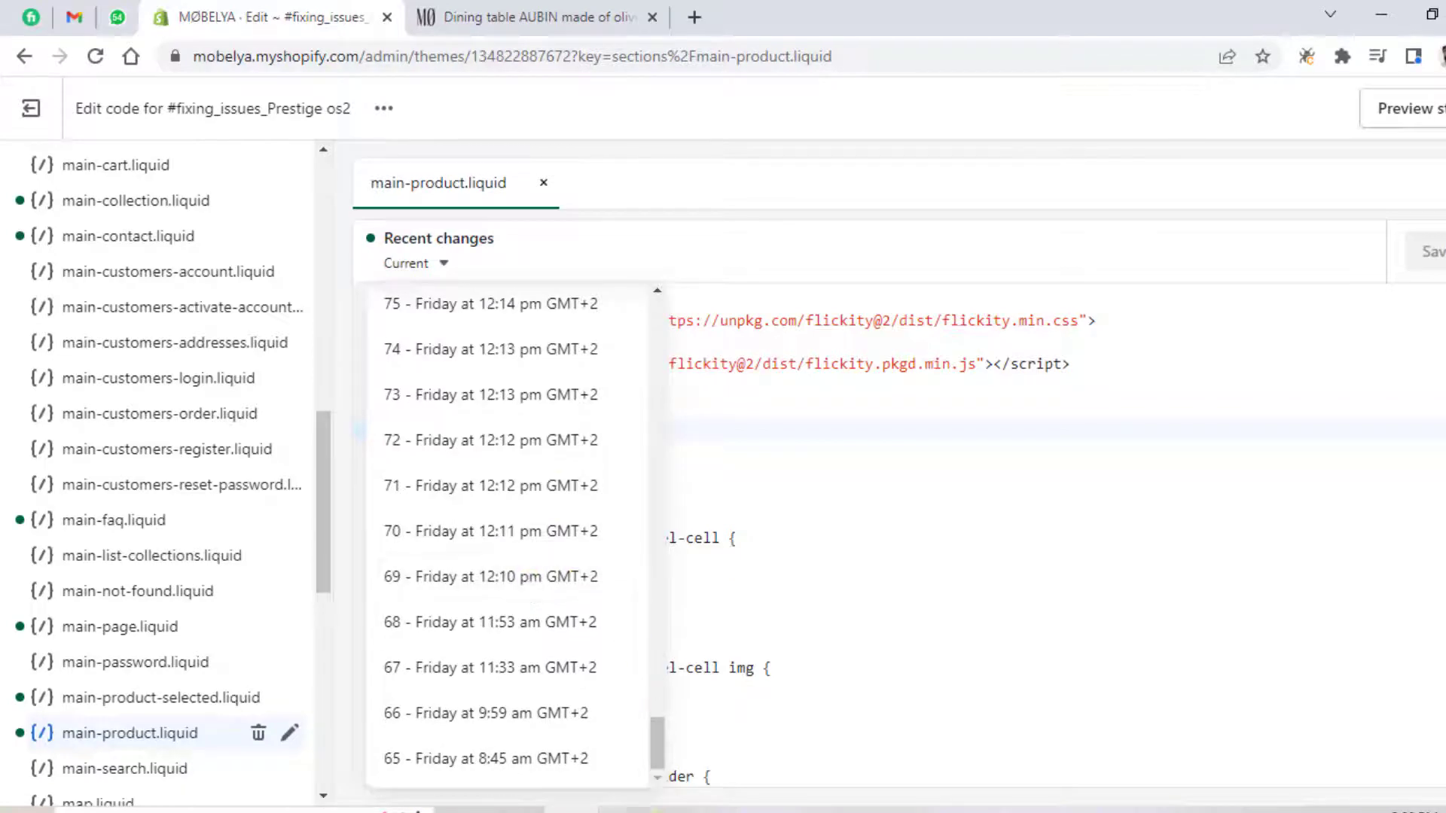
Step: Open prestige-theme-backup - Copy.txt in VS Code and select its entire text
key("alt+Tab")
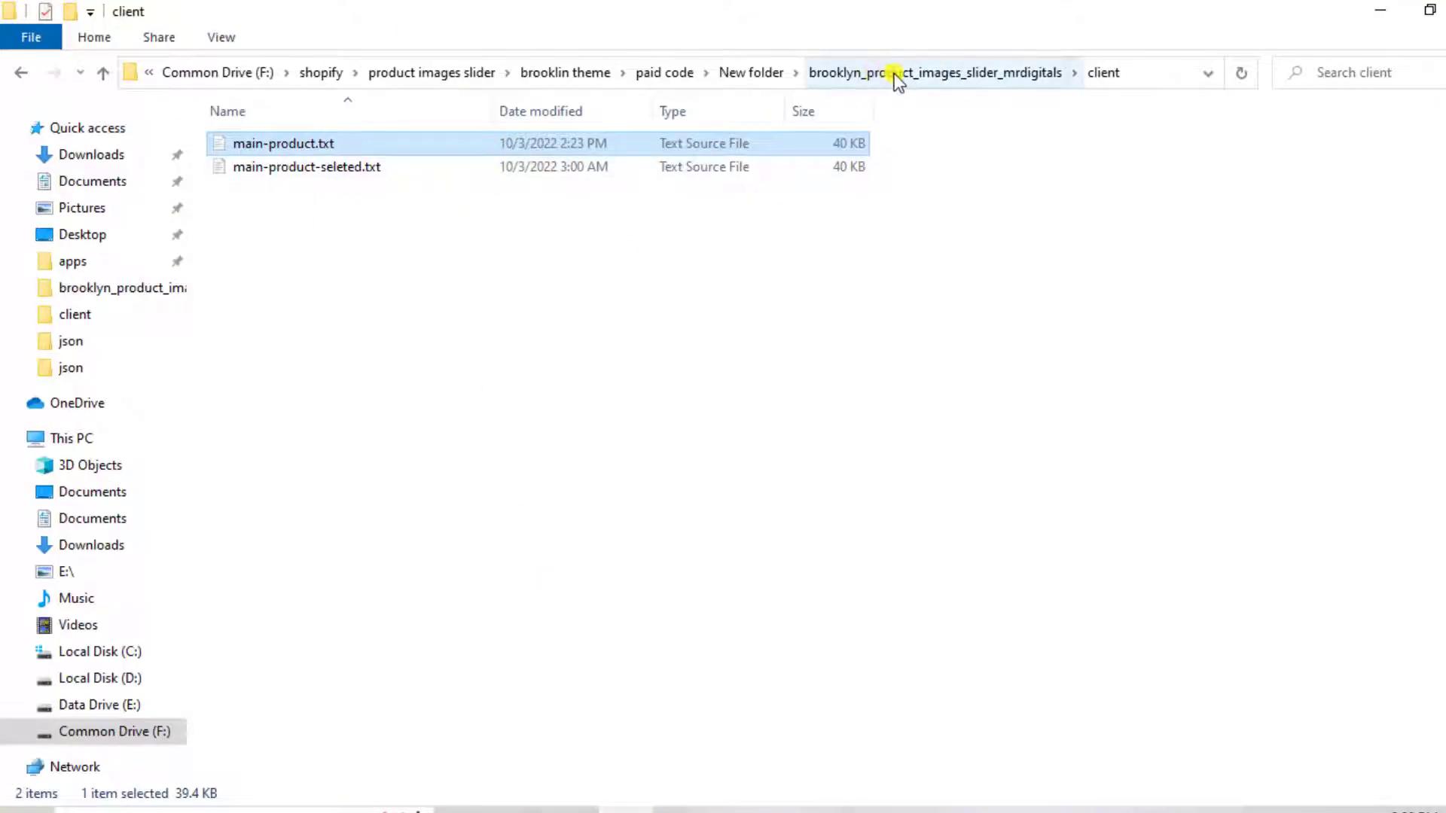
left_click(895, 74)
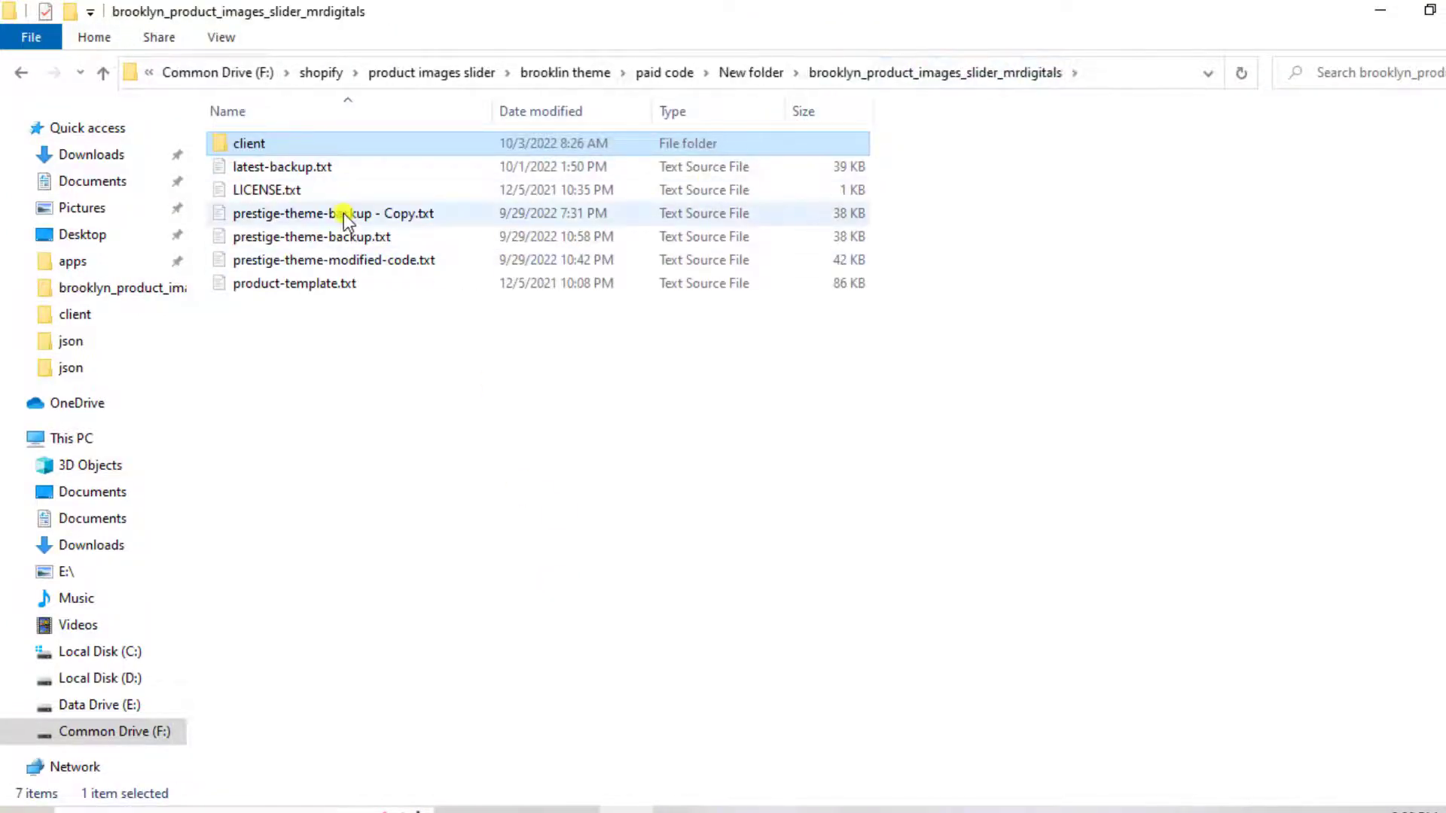
left_click(343, 214)
double_click(343, 214)
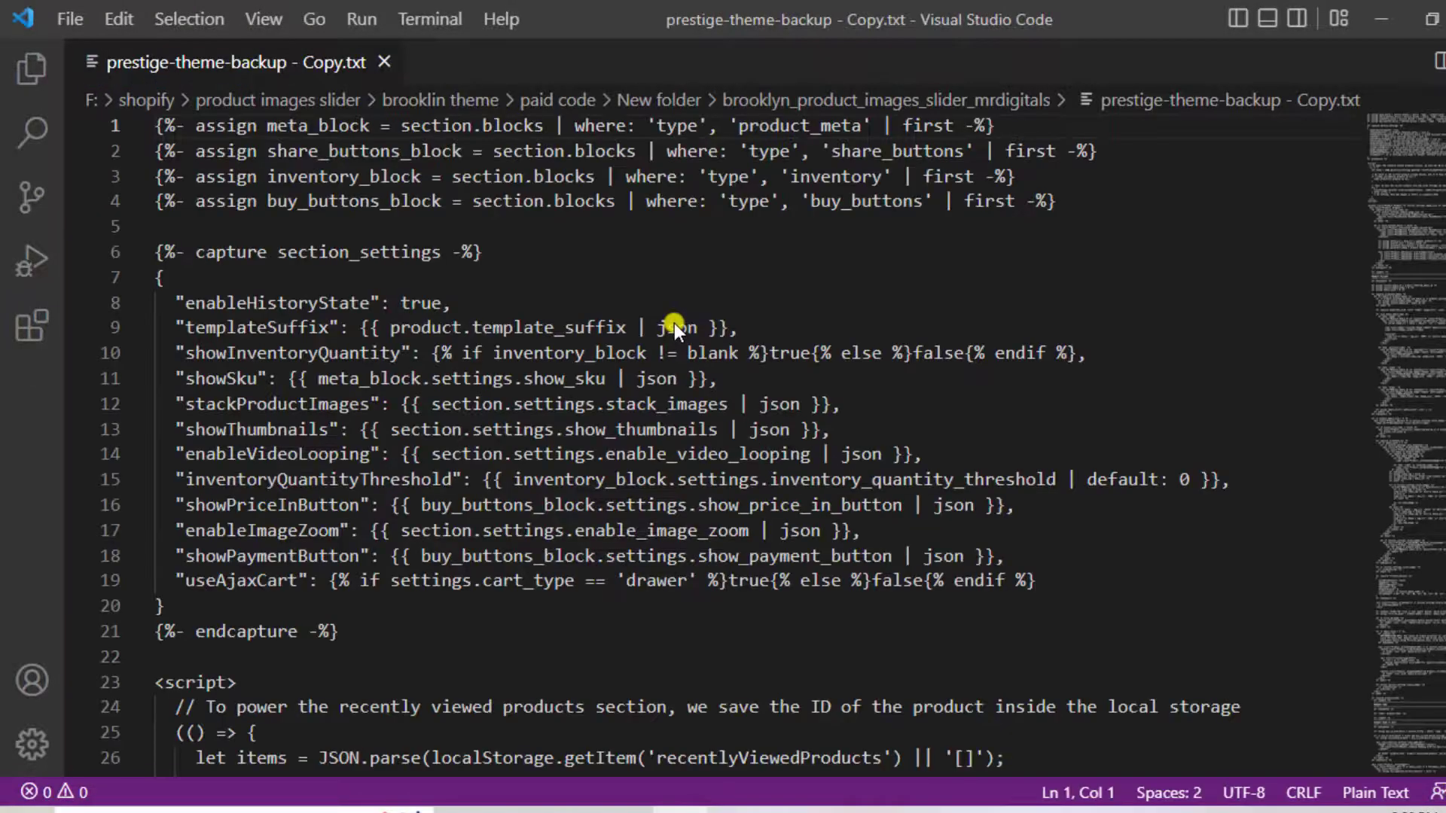
left_click(674, 324)
key("ctrl+a")
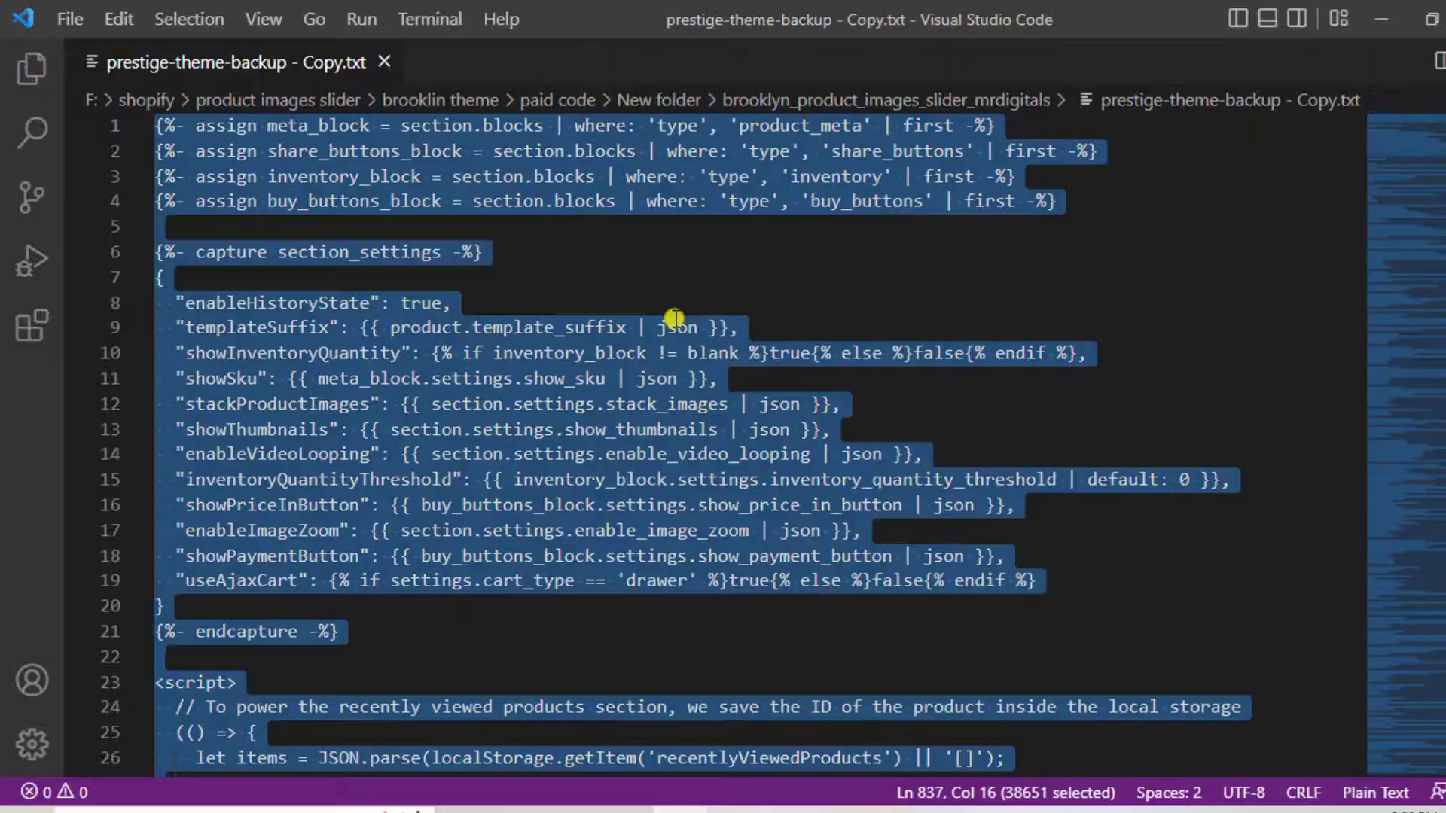
key("alt+Tab")
key("alt+Tab")
key("Tab")
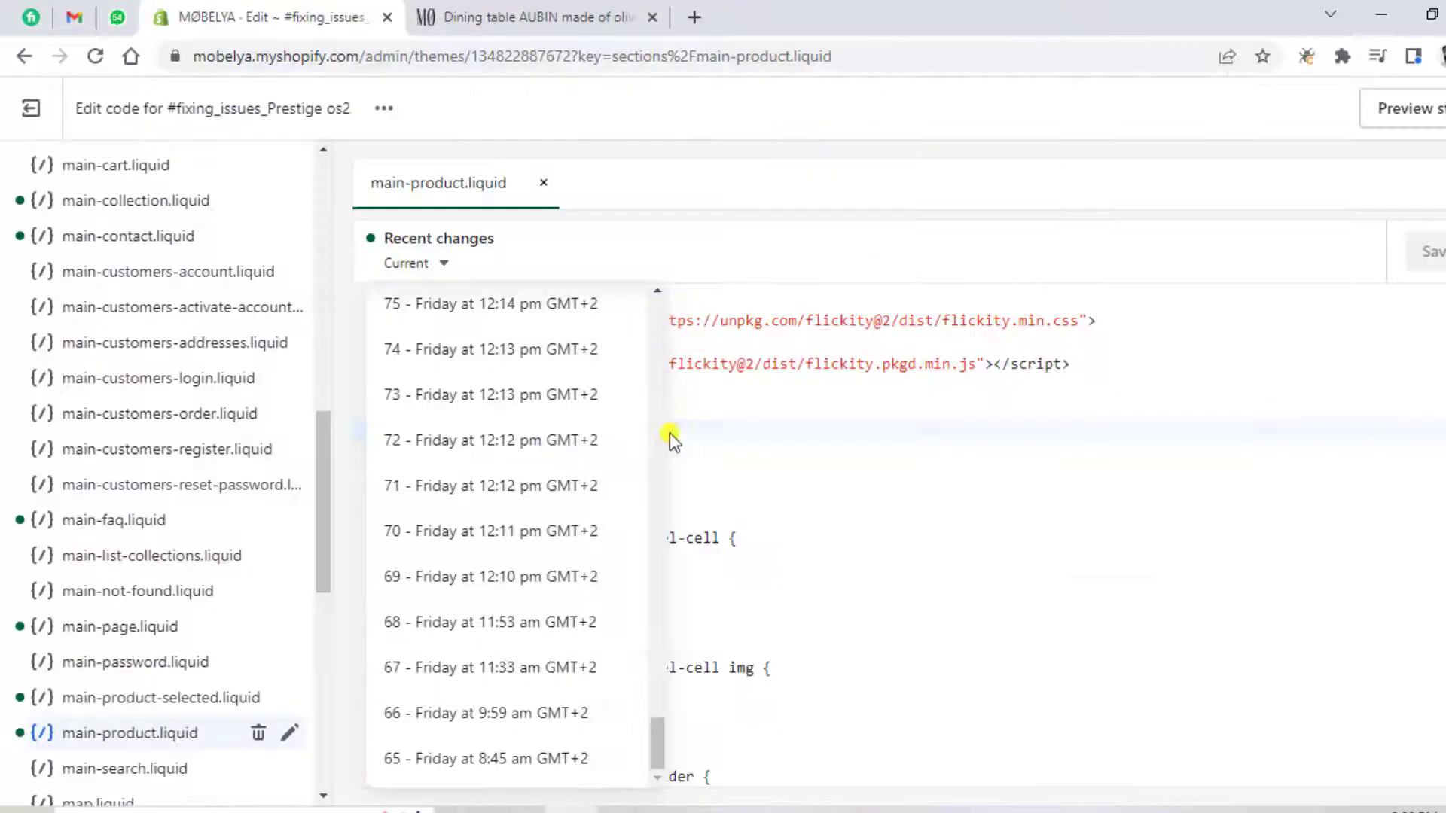
Step: Replace main-product.liquid's code with the pasted Prestige backup and save it
left_click(707, 491)
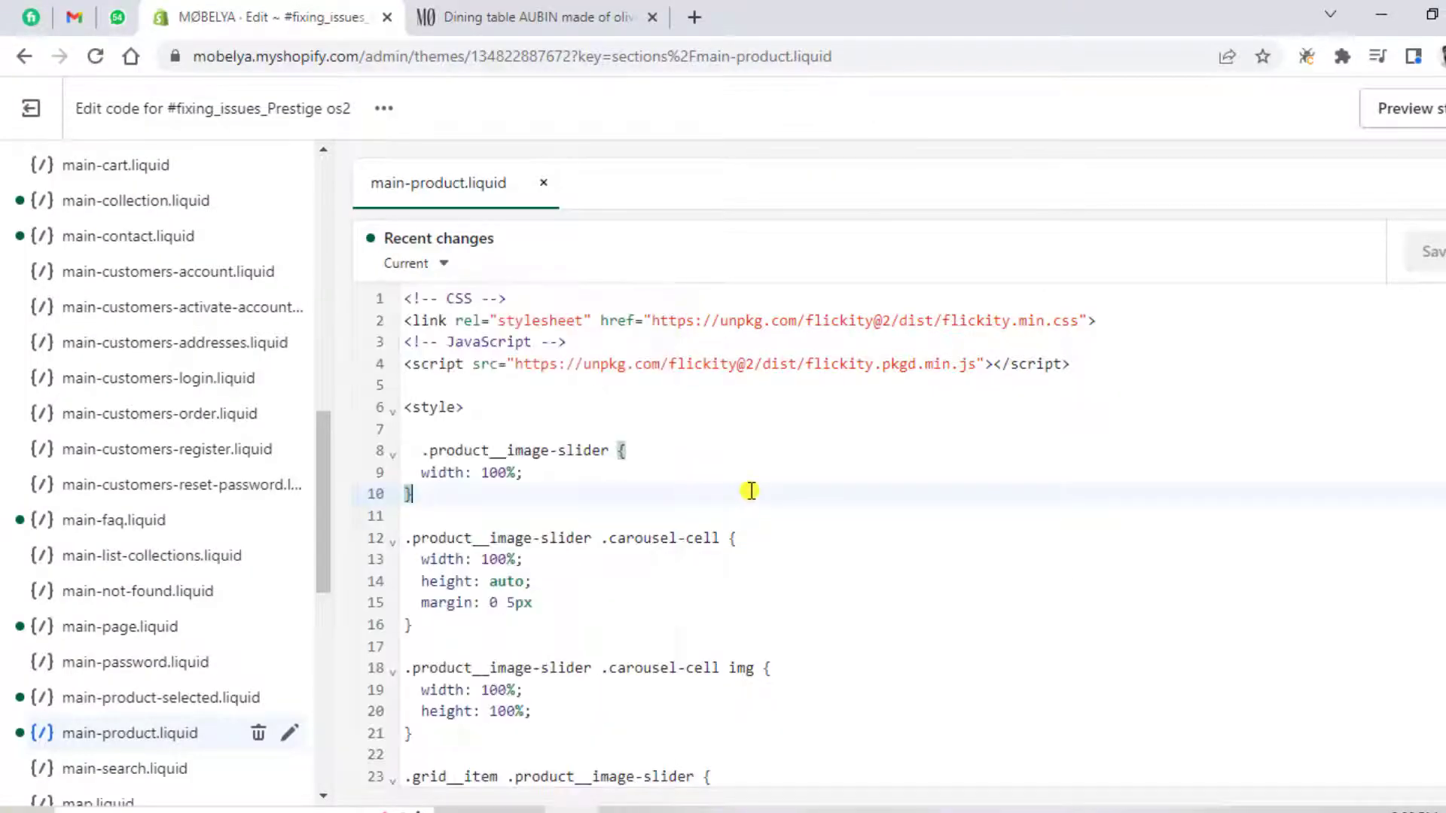
key("ctrl+a")
key("ctrl+v")
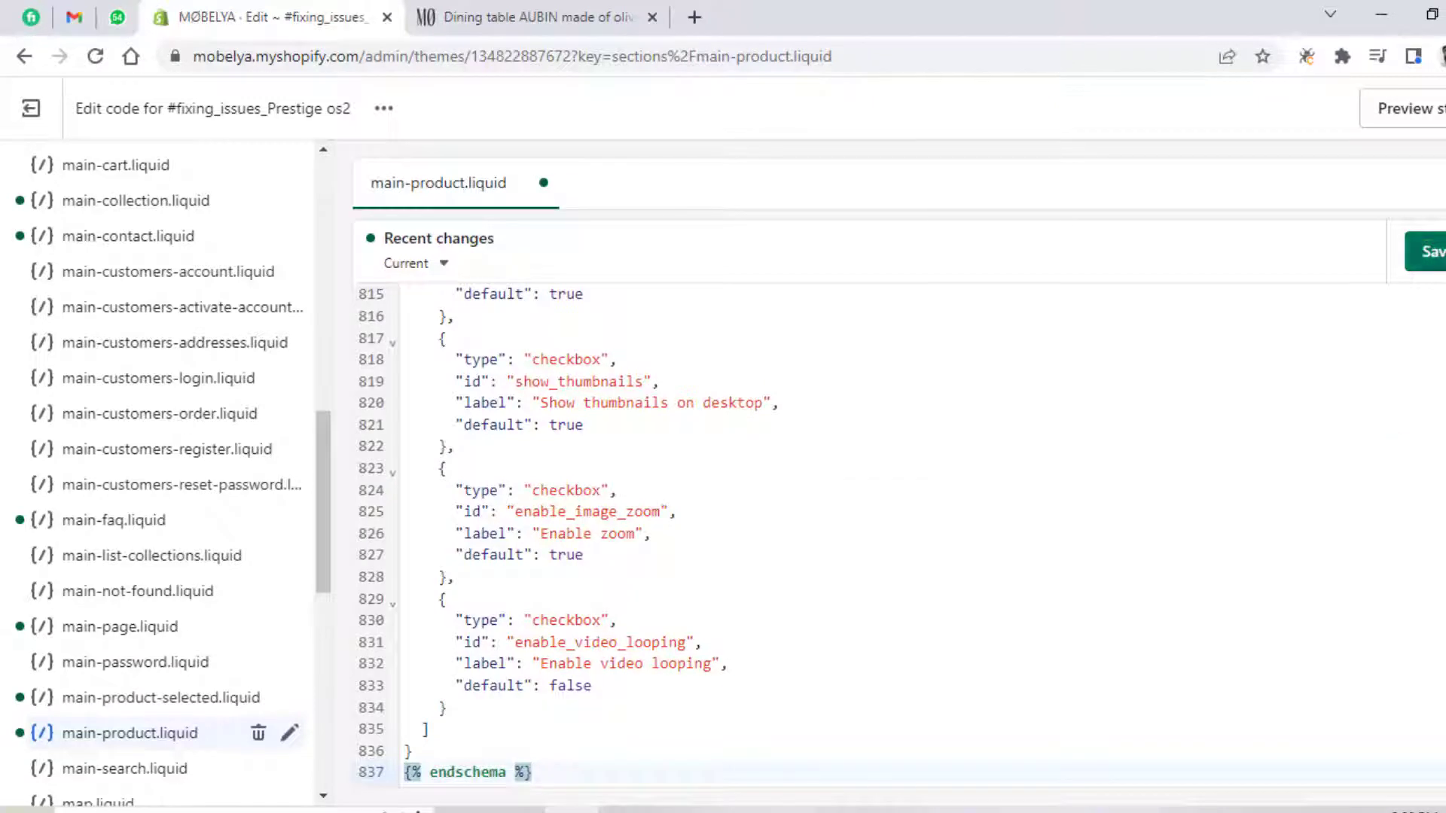
left_click(1429, 258)
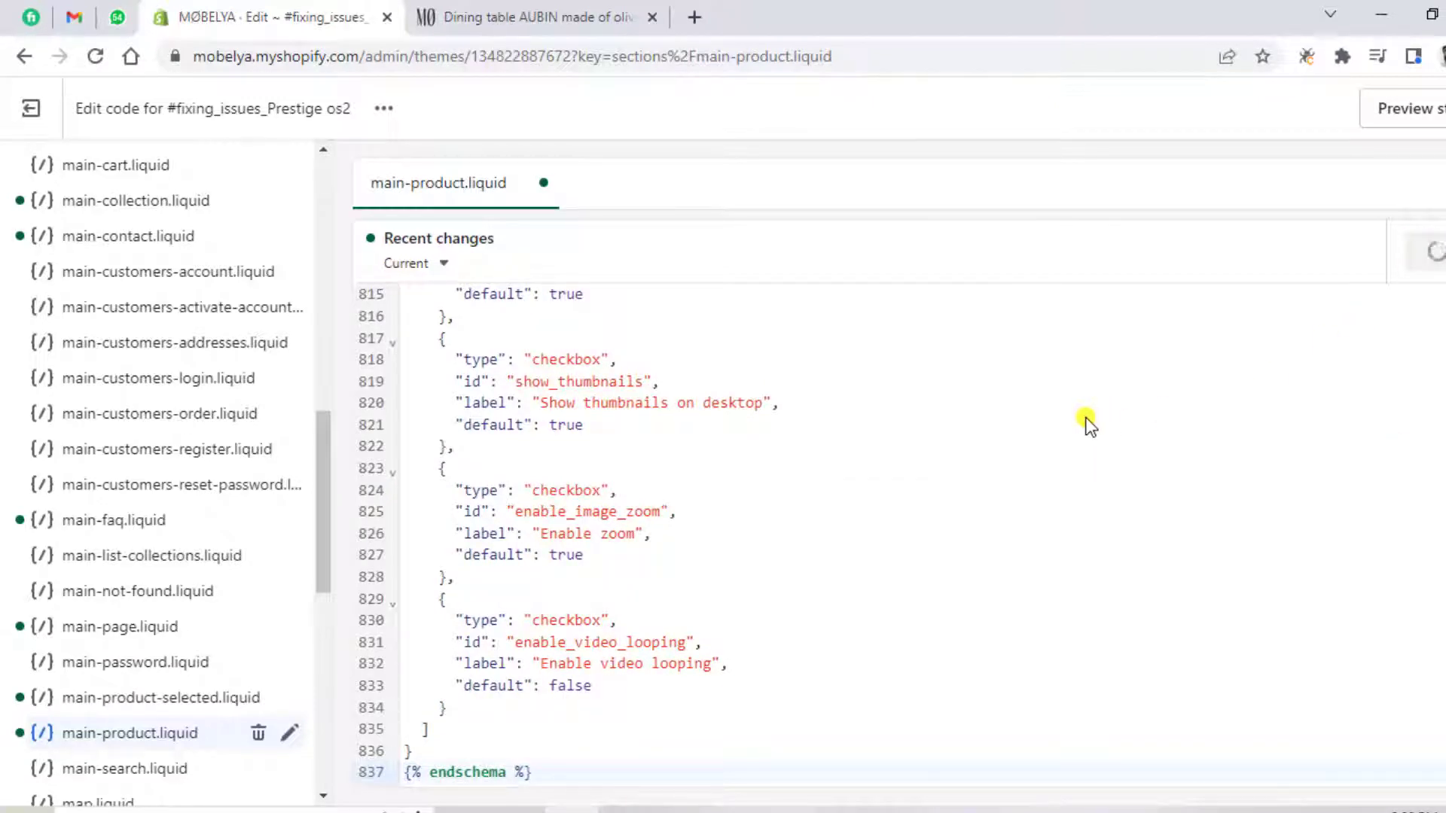
Step: Reload the AUBIN product page and browse its gallery thumbnails
left_click(537, 15)
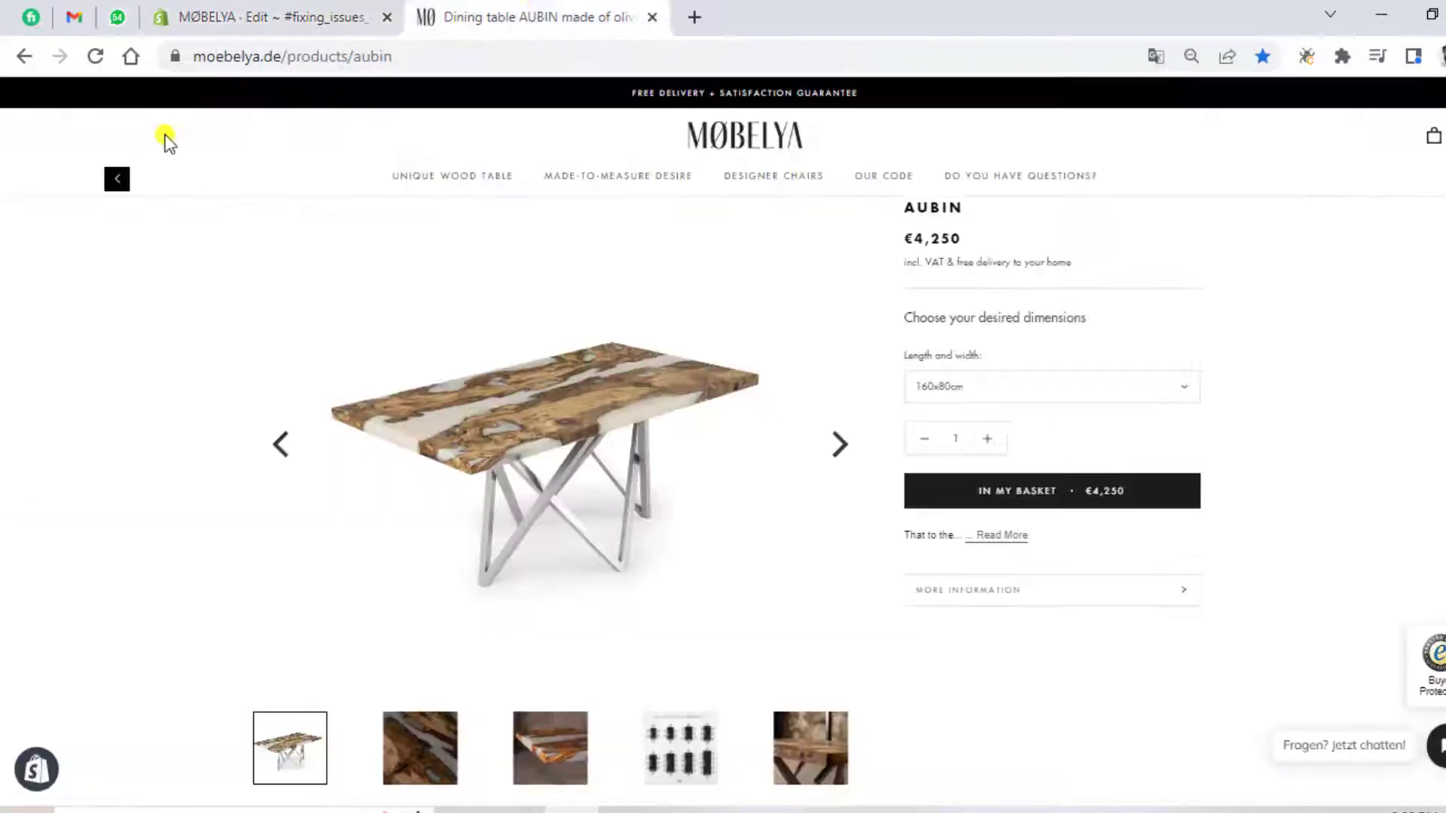
left_click(95, 57)
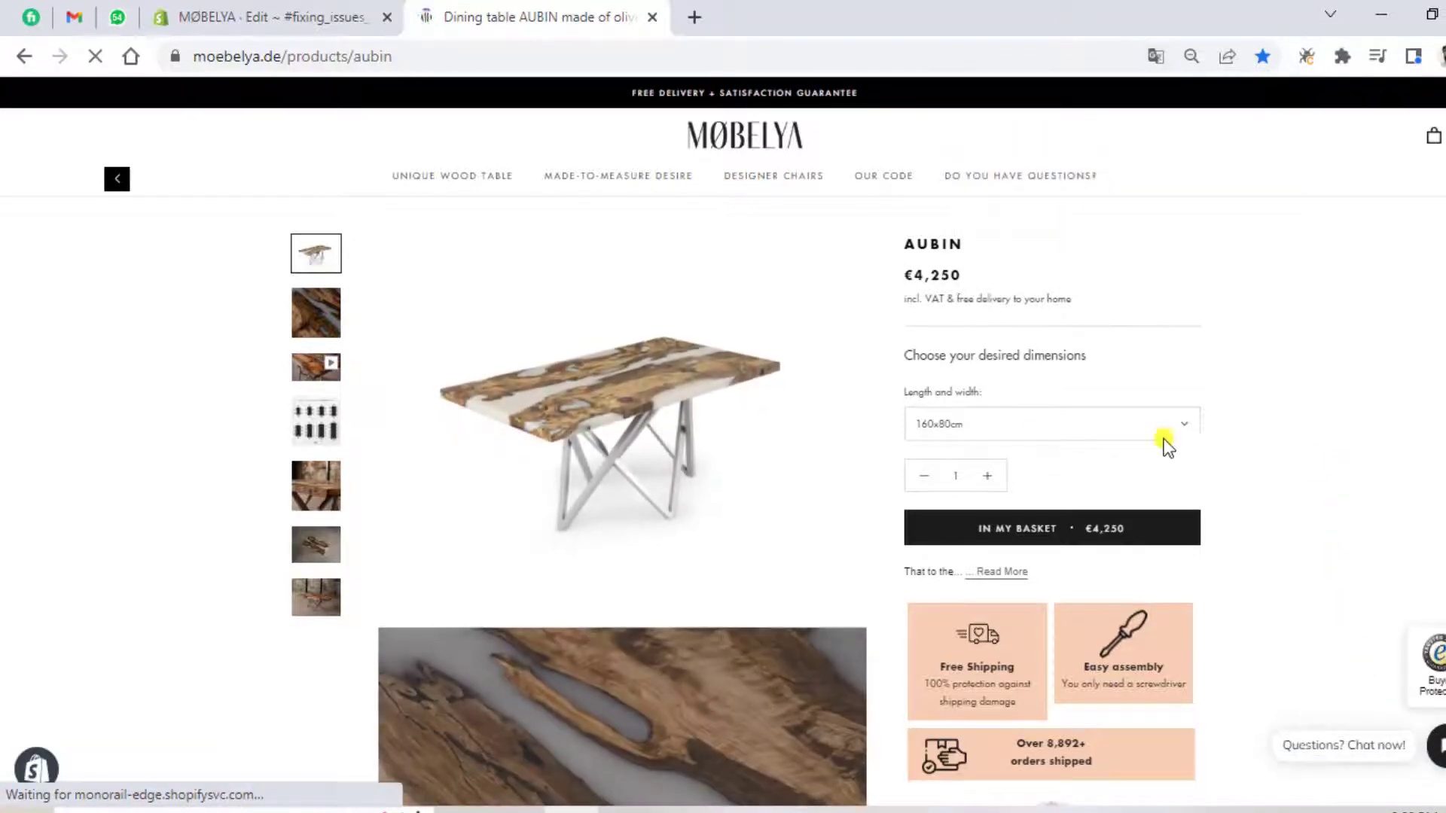
left_click(317, 310)
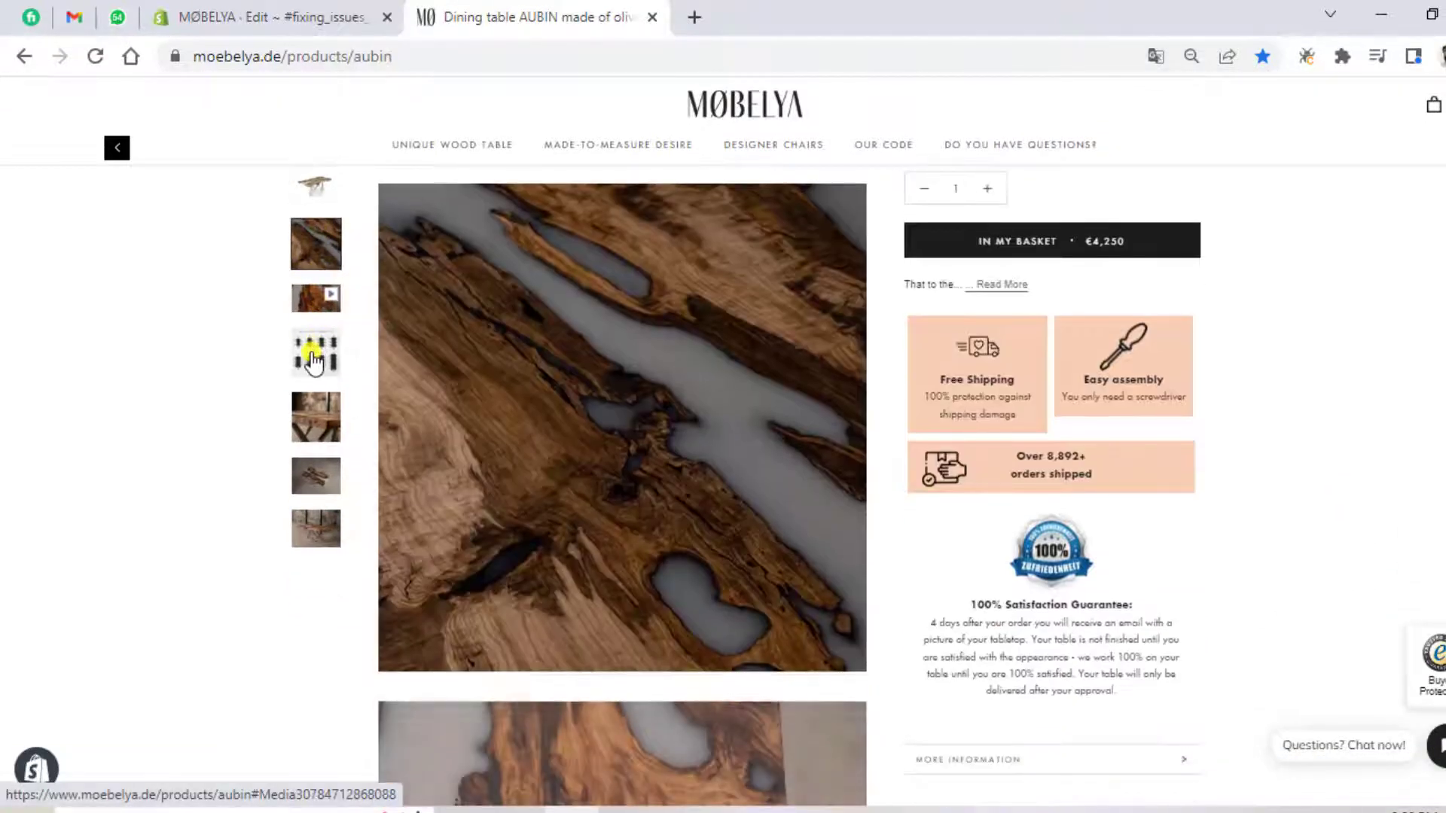
left_click(316, 357)
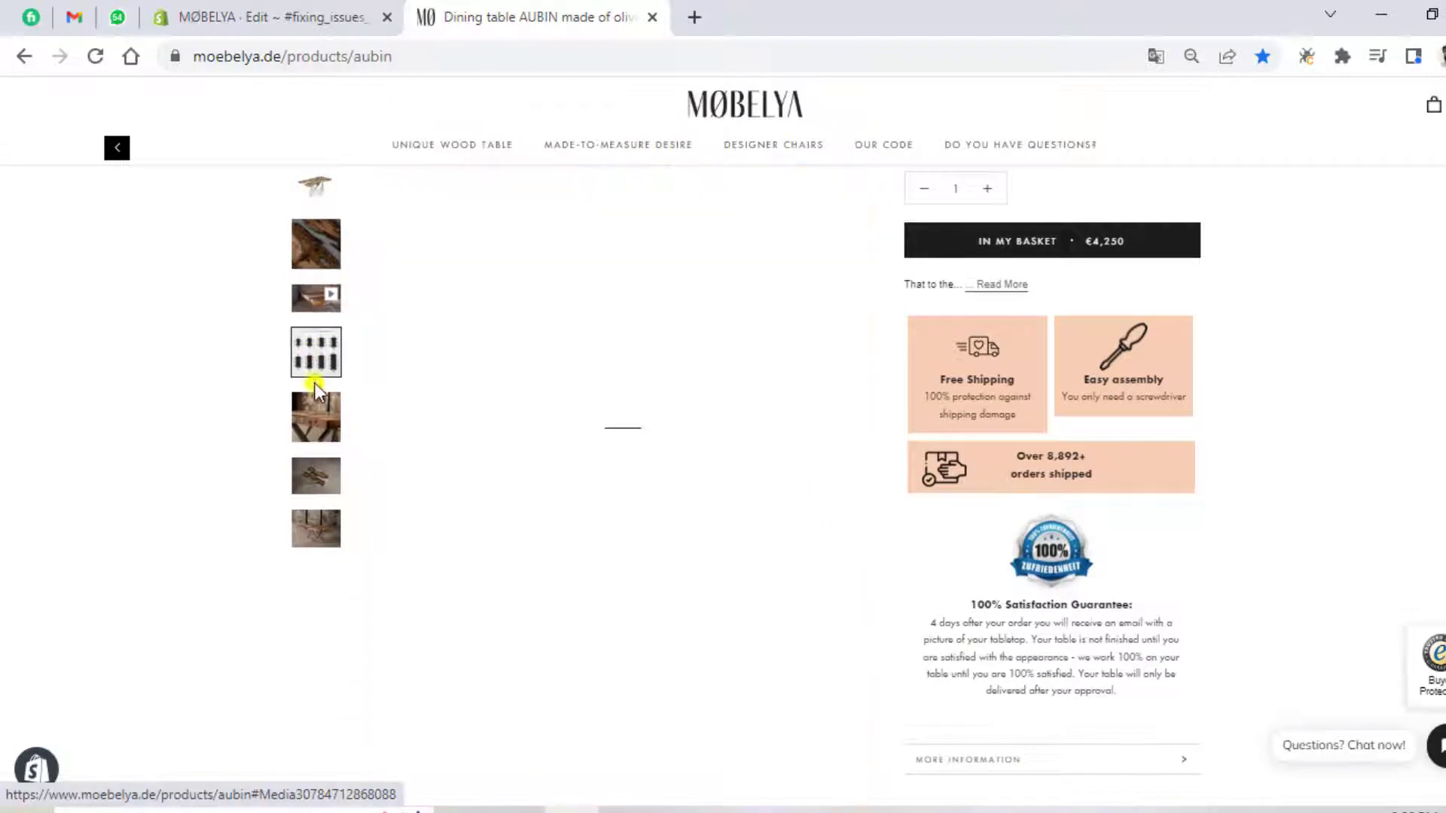
left_click(317, 252)
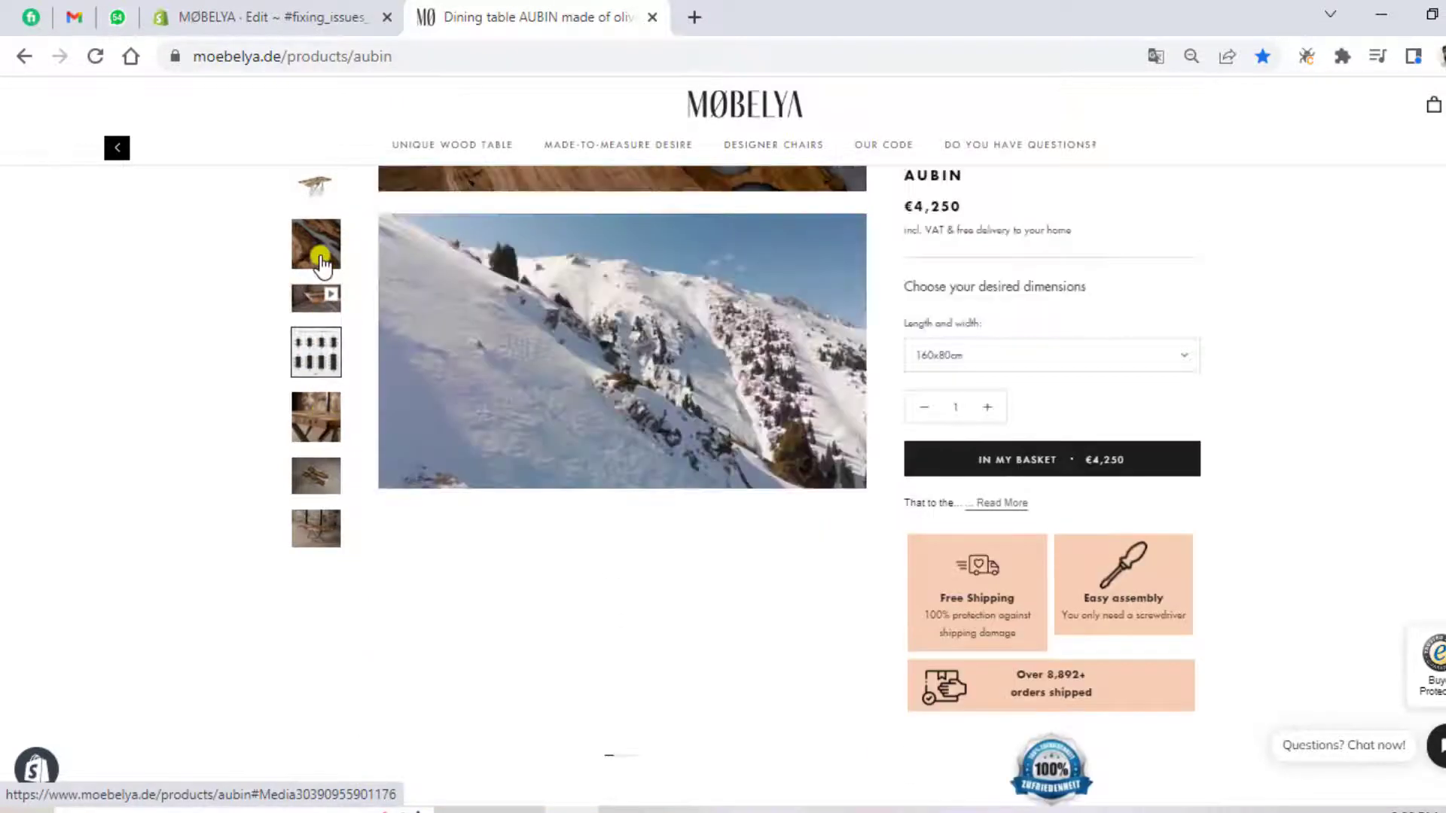
Step: Scroll the gallery, then open and close the full-screen table image zoom
scroll(598, 463, "down", 5)
scroll(599, 463, "down", 5)
scroll(600, 465, "down", 5)
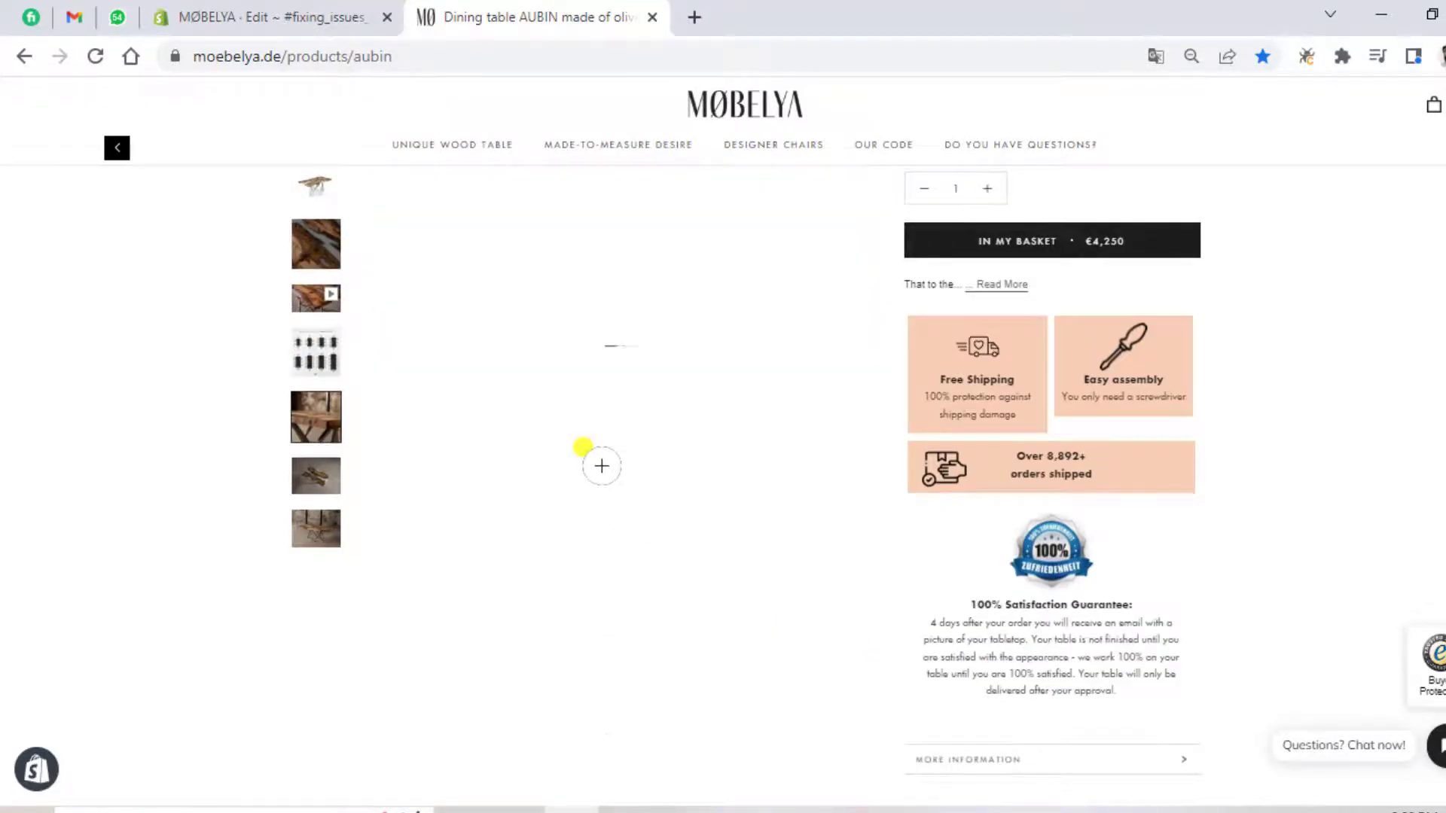
scroll(601, 465, "down", 5)
scroll(600, 463, "up", 3)
scroll(598, 462, "up", 1)
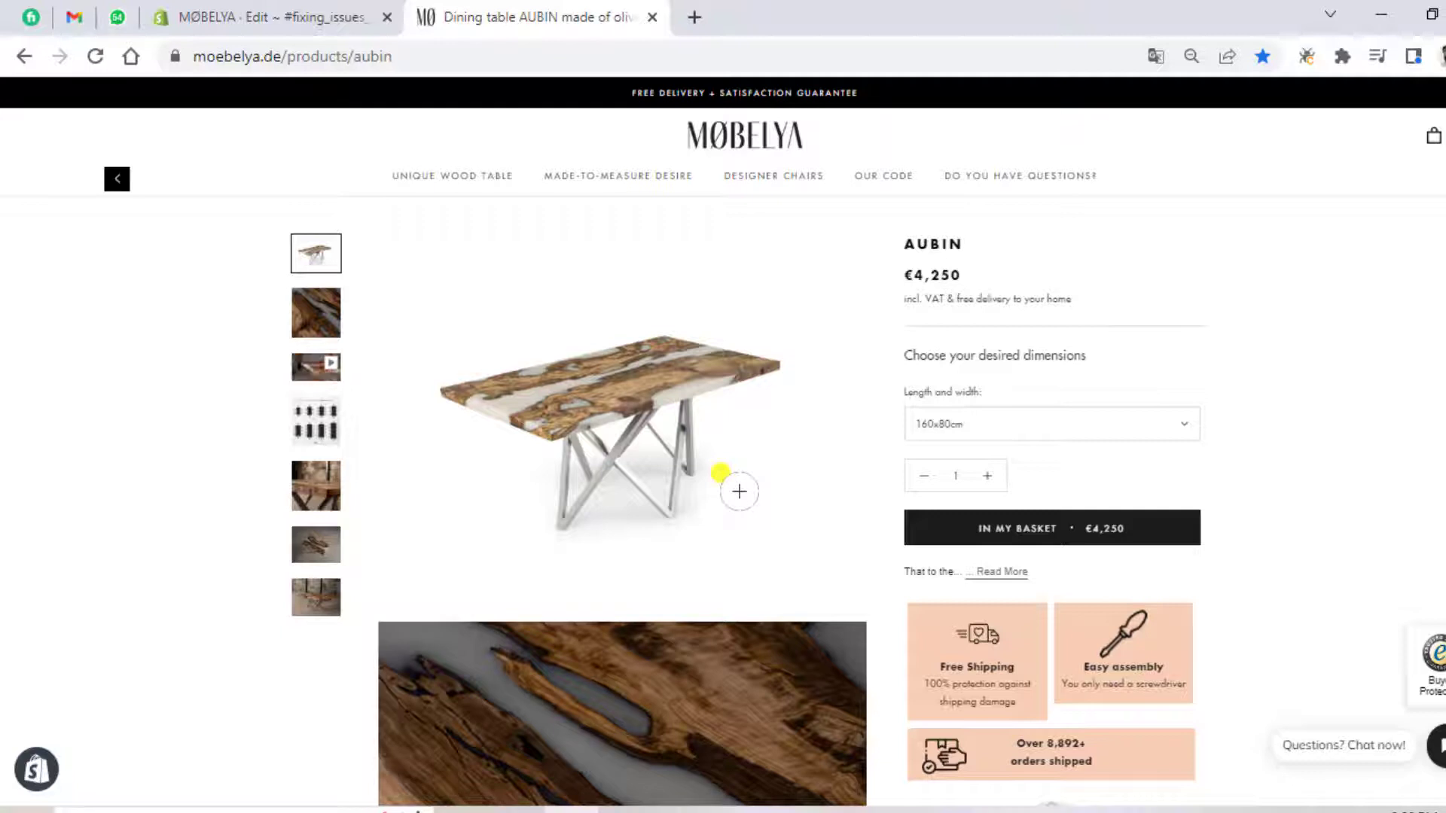
left_click(578, 392)
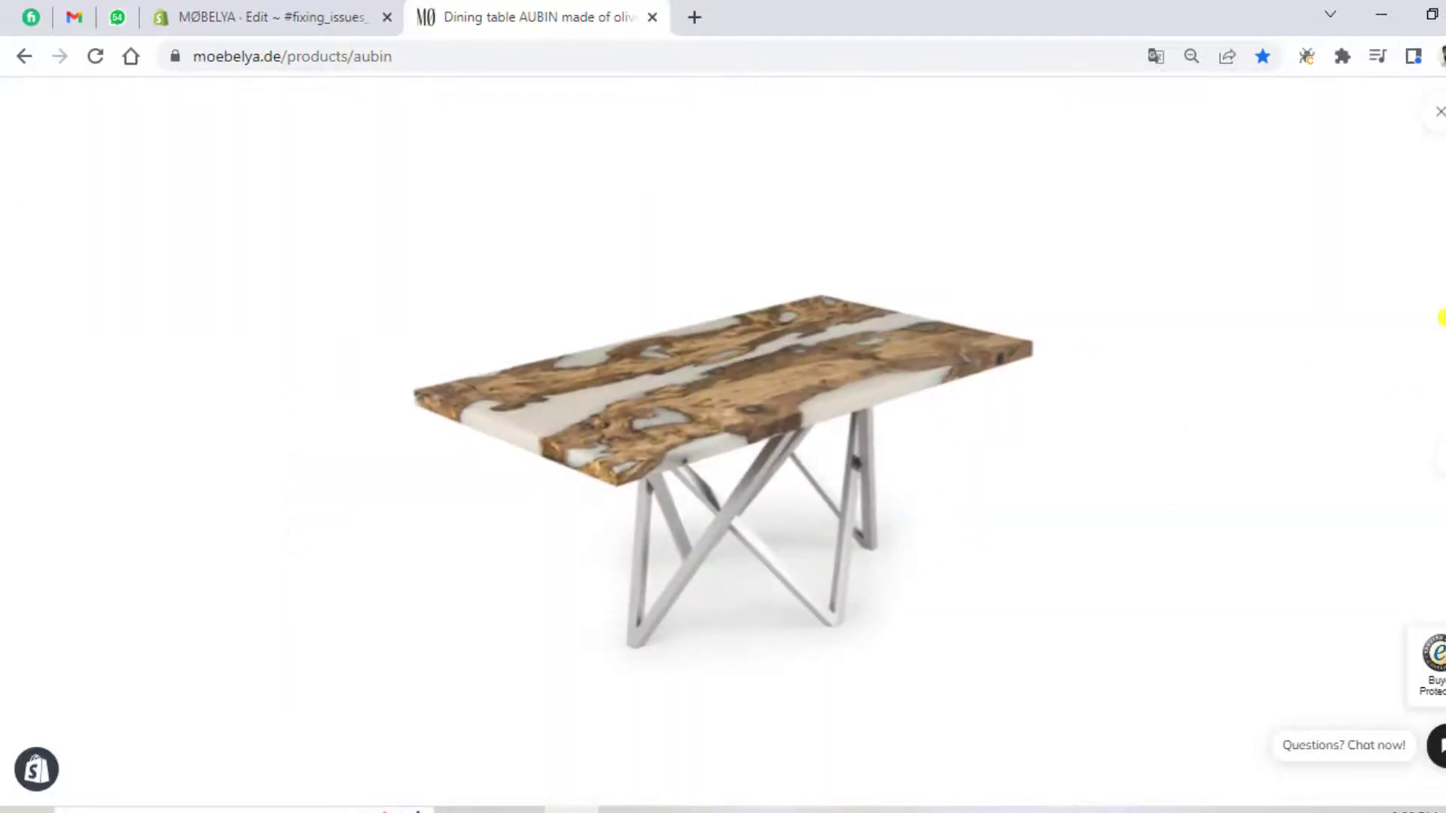
left_click(1438, 124)
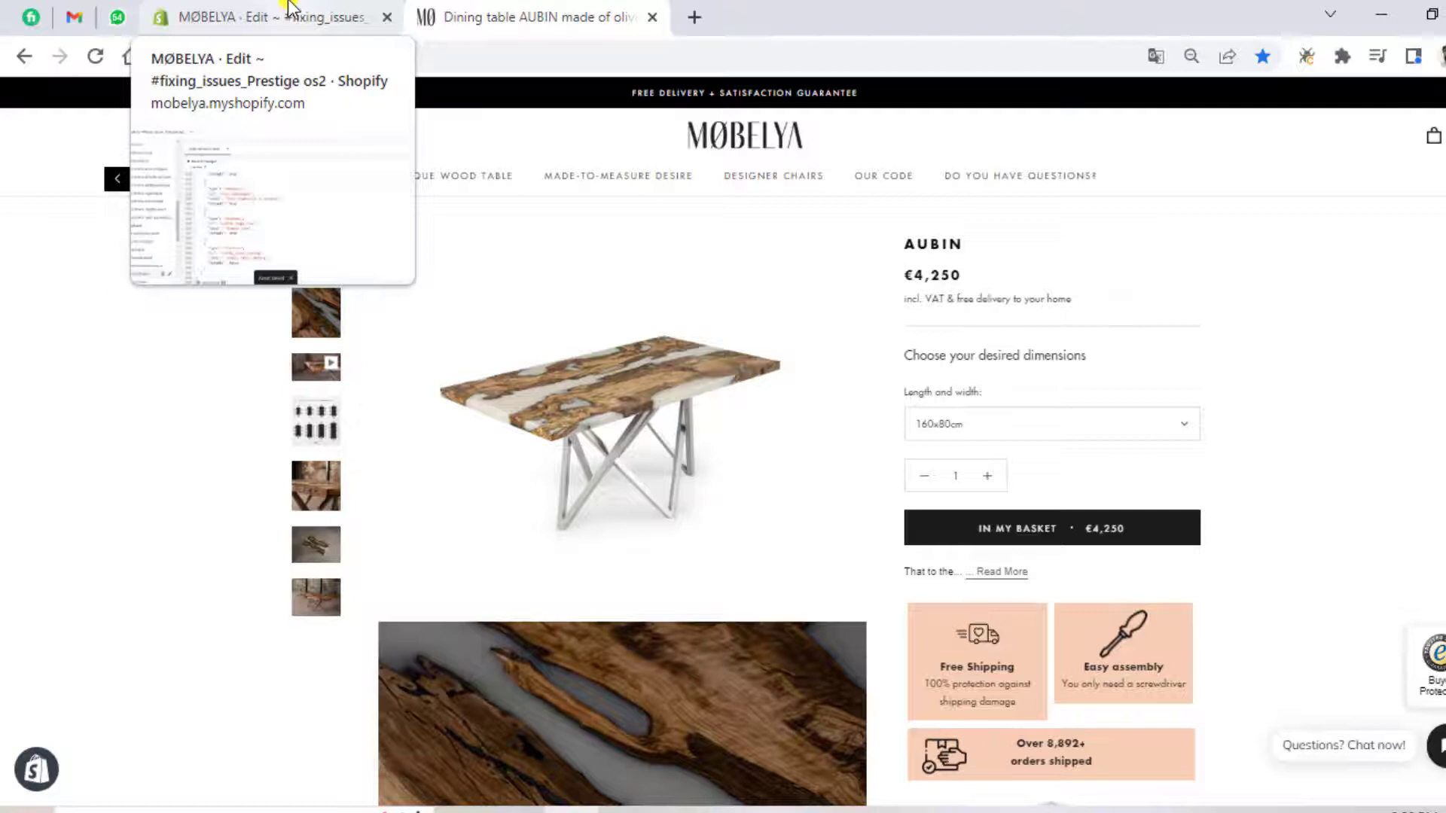
Step: Close the backup file and open client/main-product.txt in VS Code
left_click(293, 9)
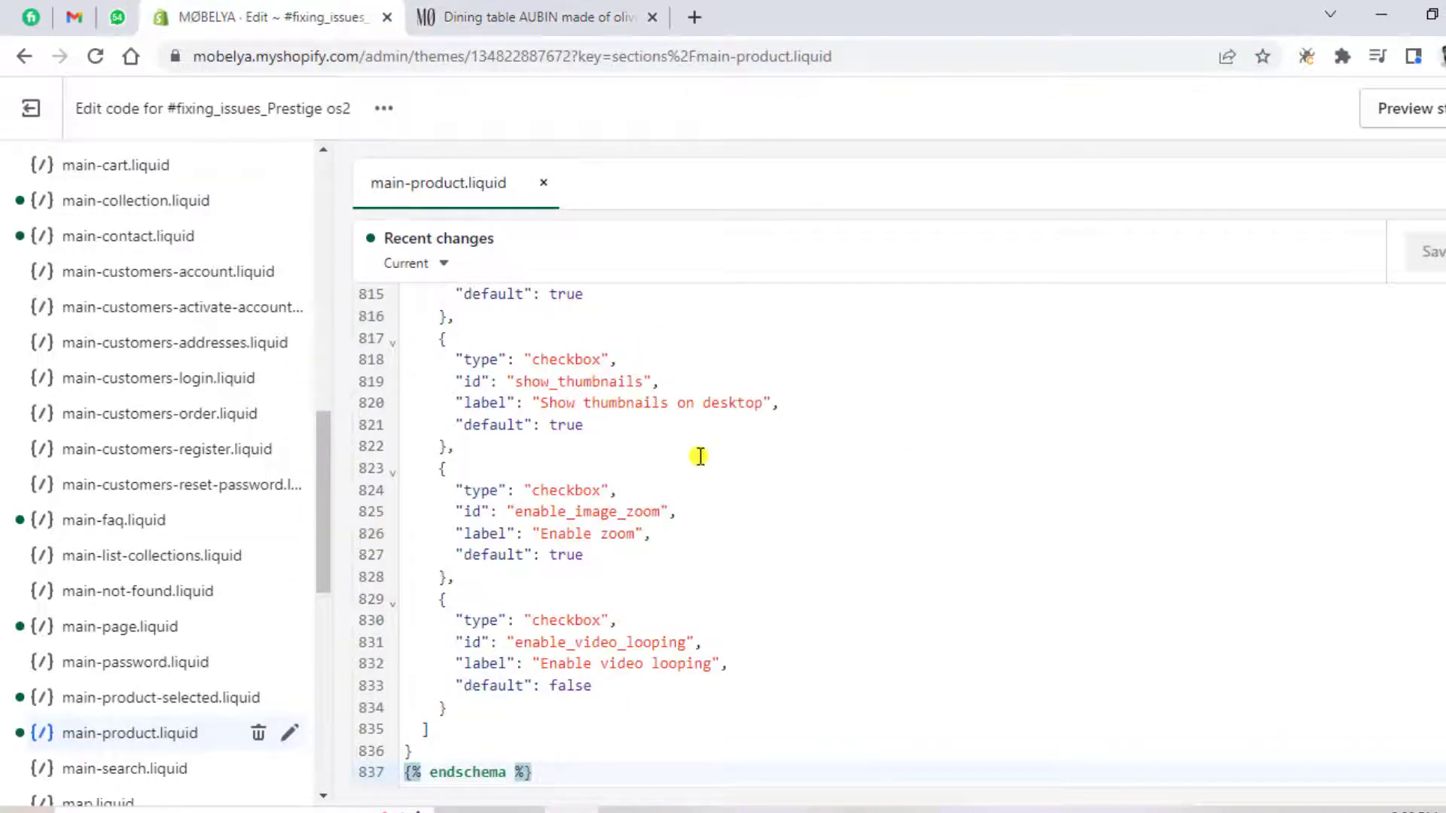
left_click(681, 809)
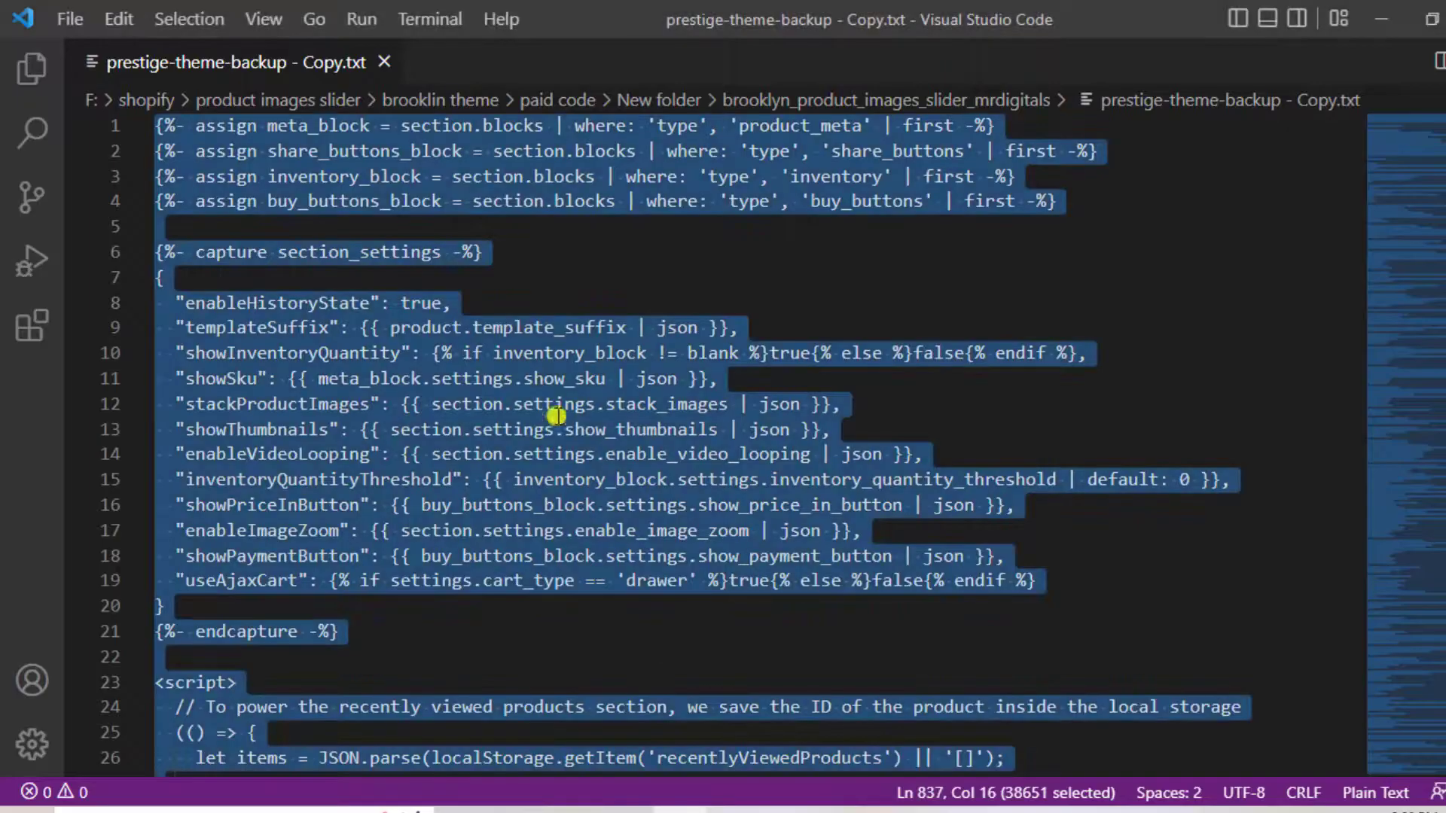
left_click(384, 61)
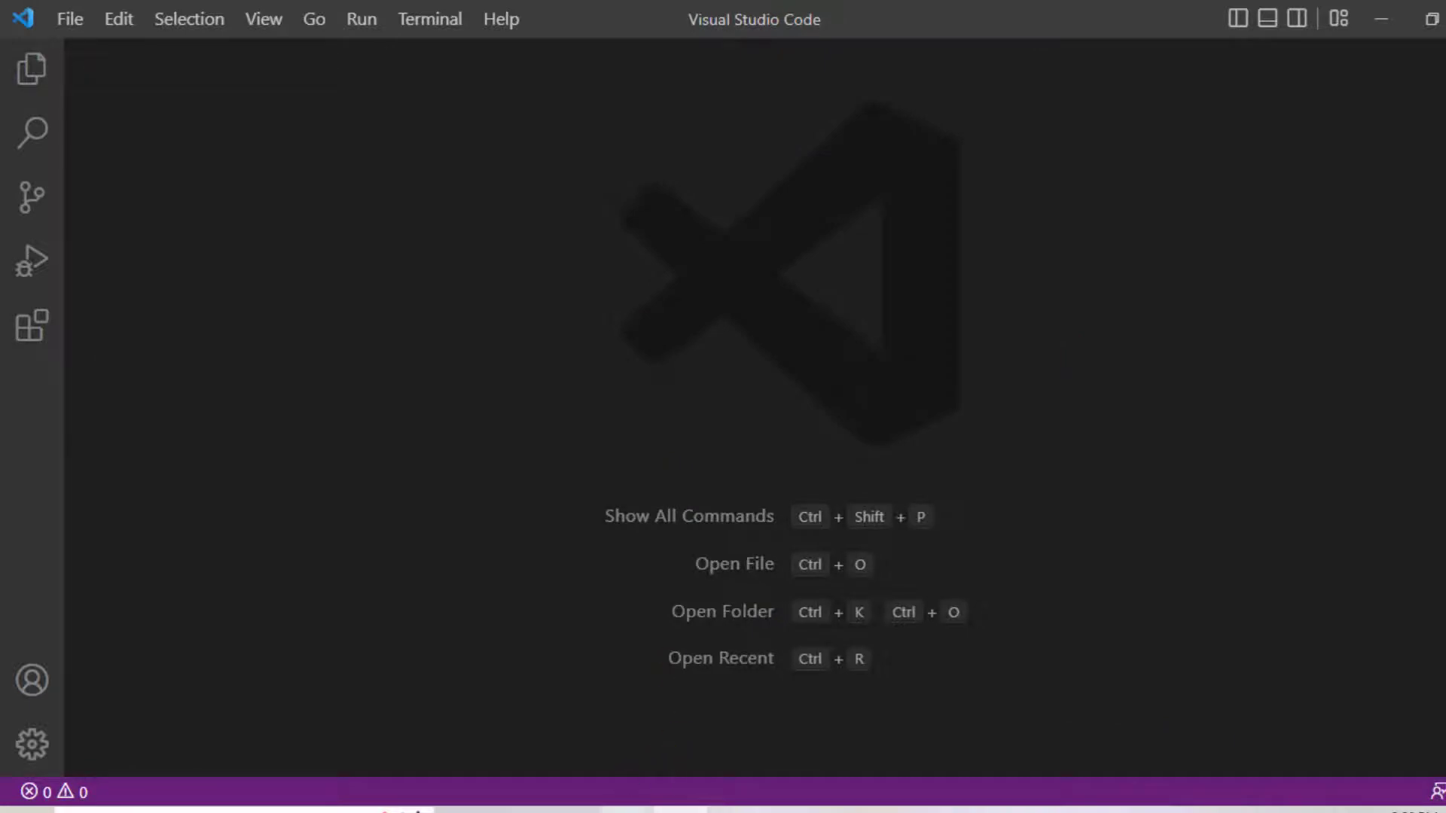
left_click(656, 809)
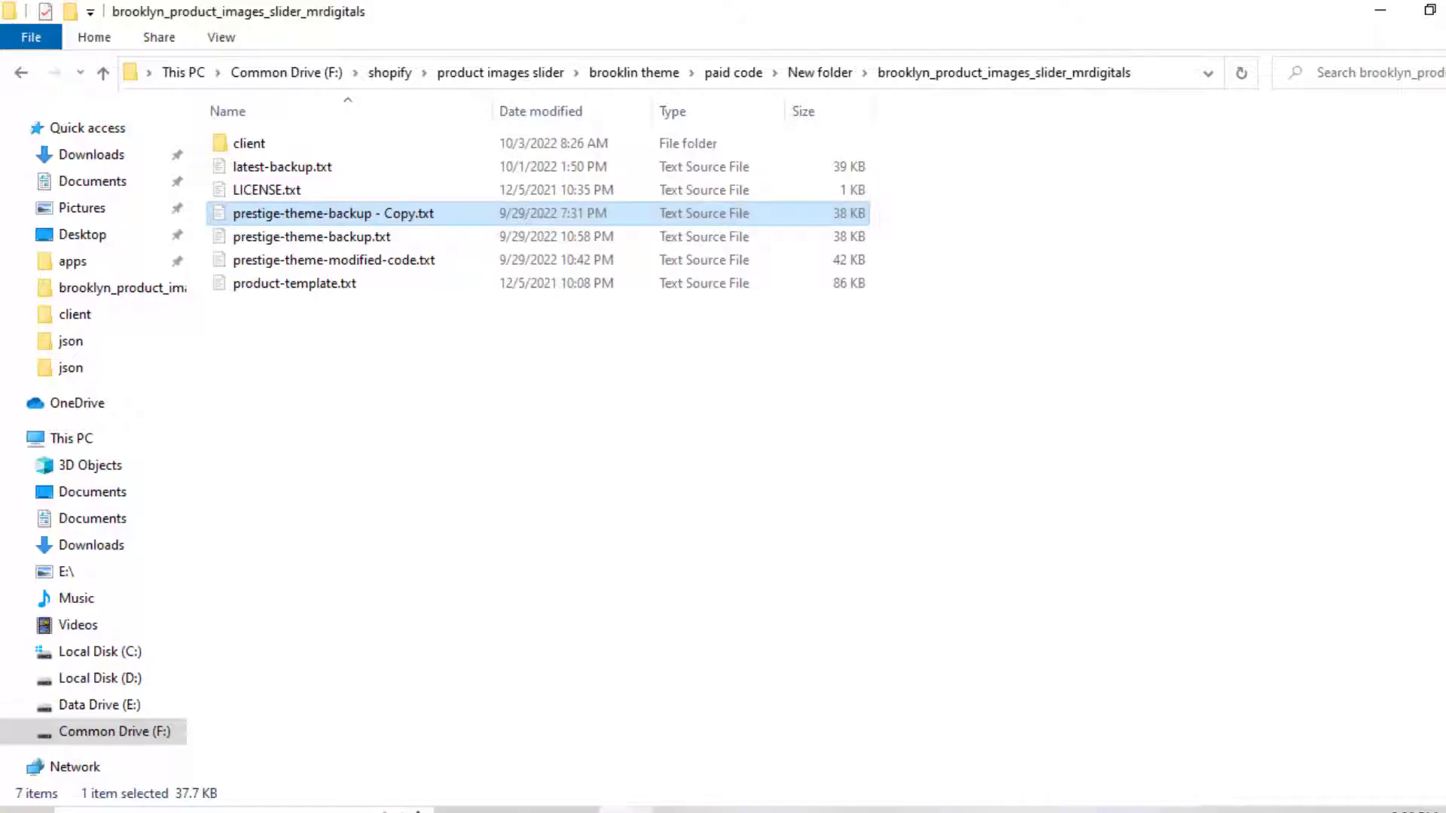
double_click(278, 143)
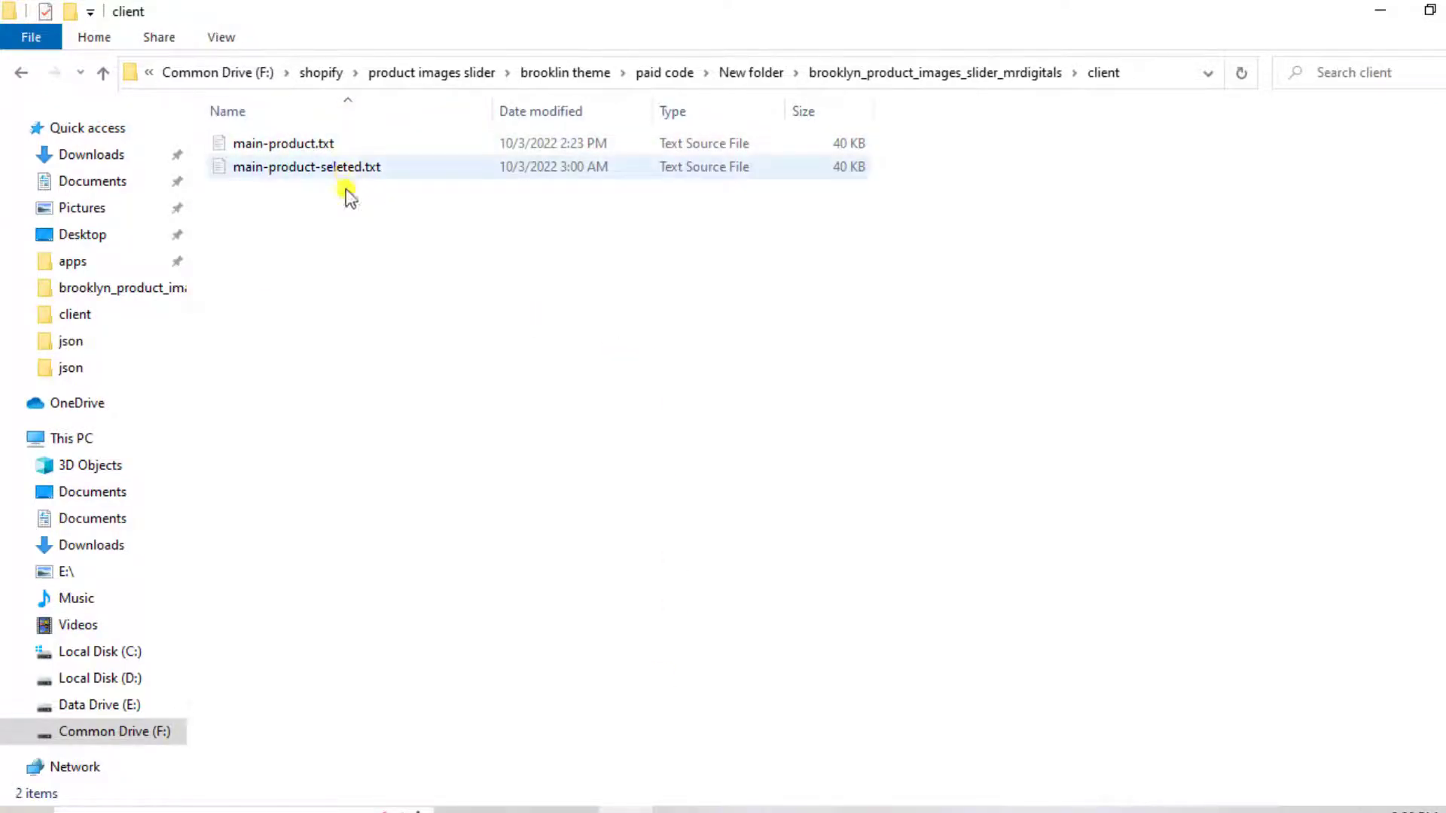
left_click(350, 143)
double_click(375, 150)
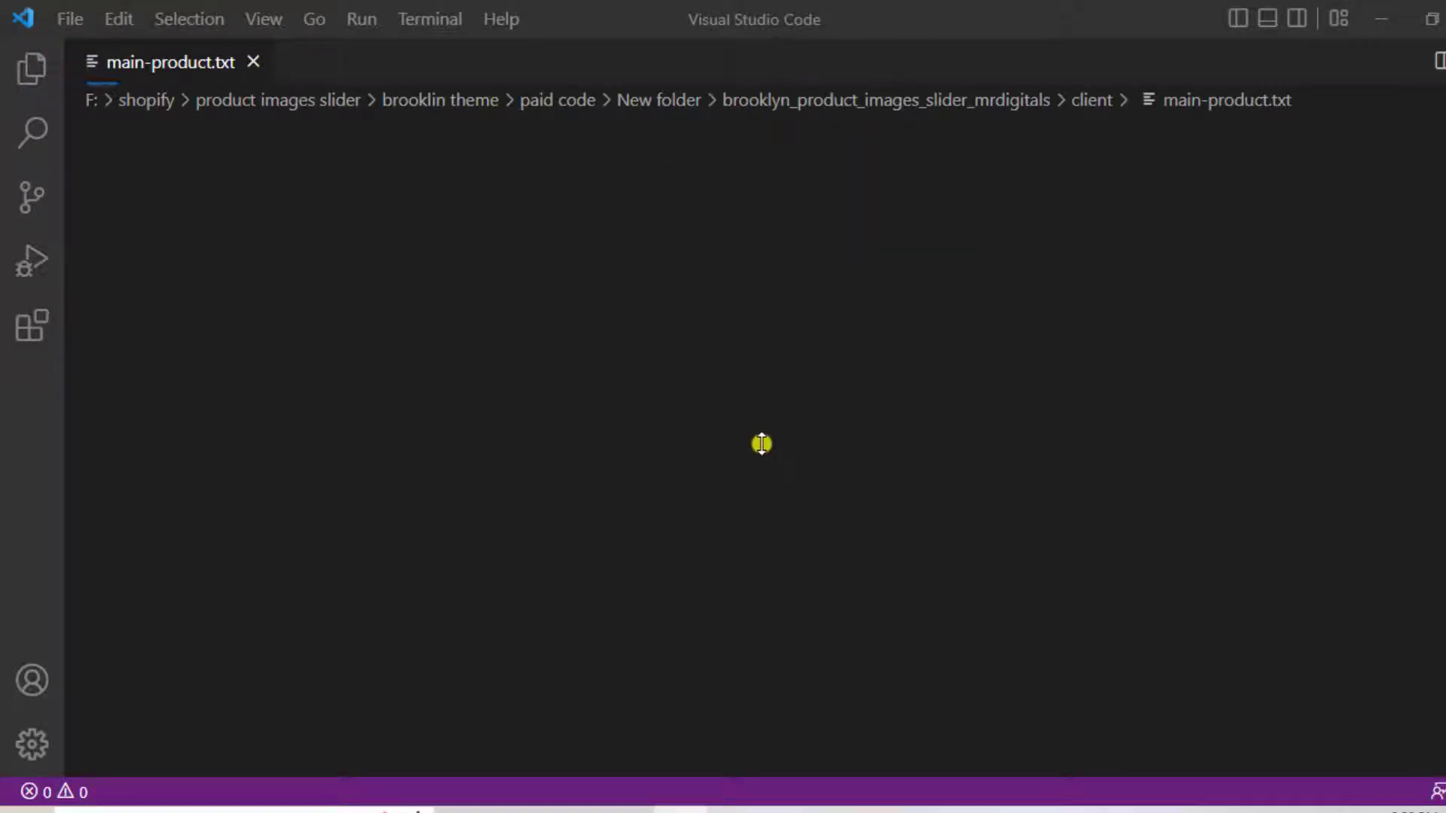
Step: Copy all the slider code from main-product.txt and return to Shopify
left_click(424, 419)
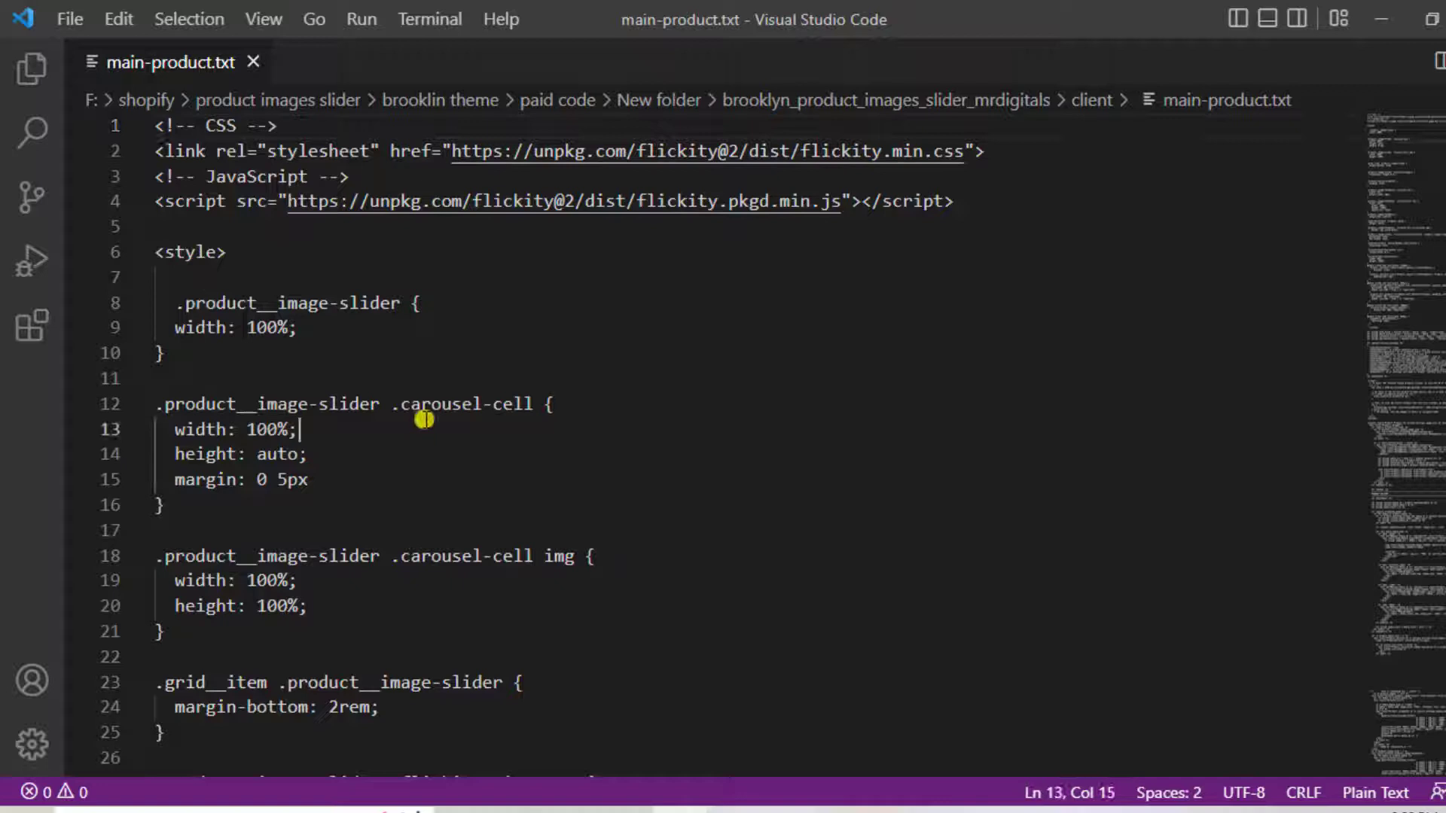
key("ctrl+a")
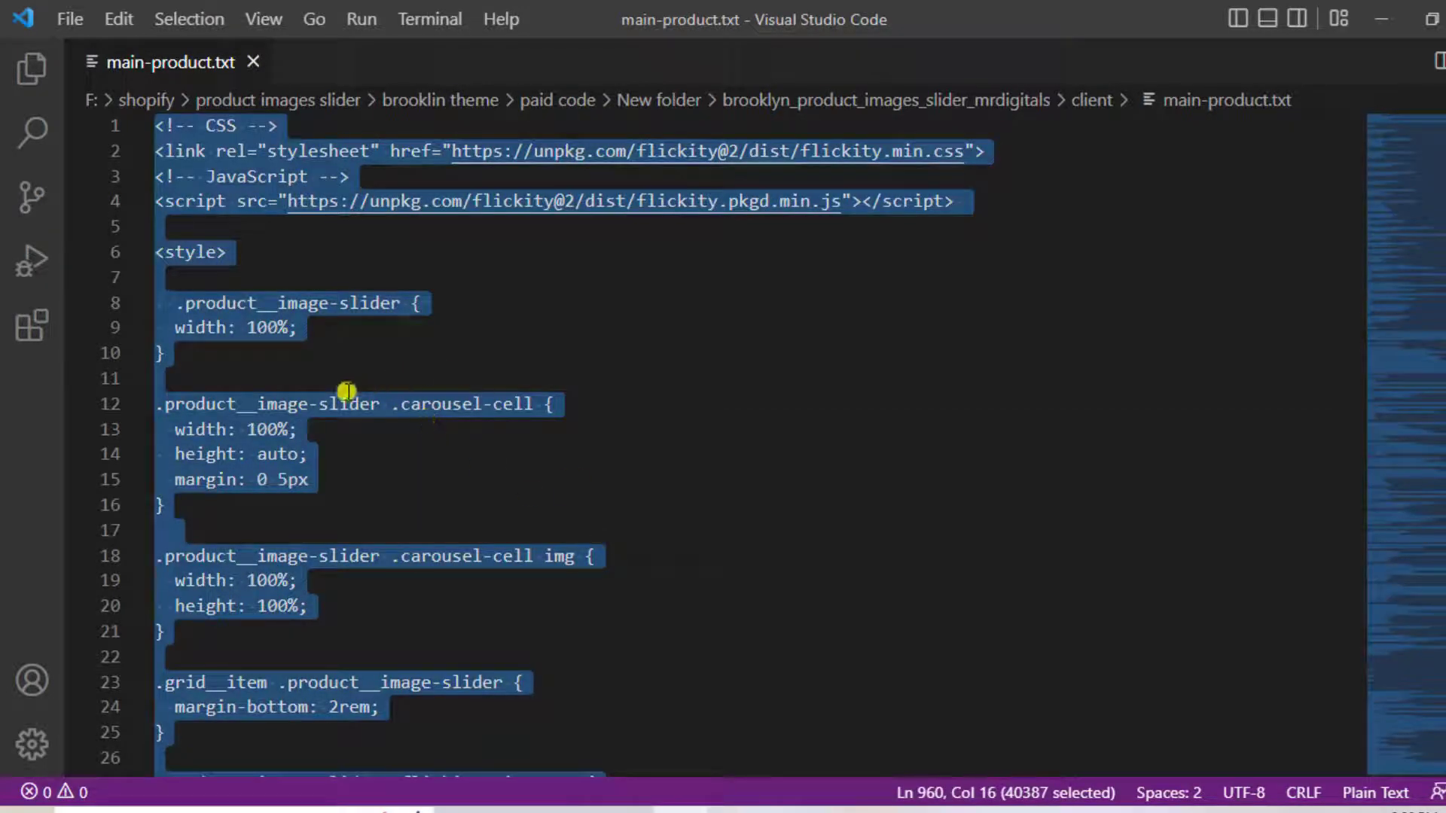
right_click(265, 410)
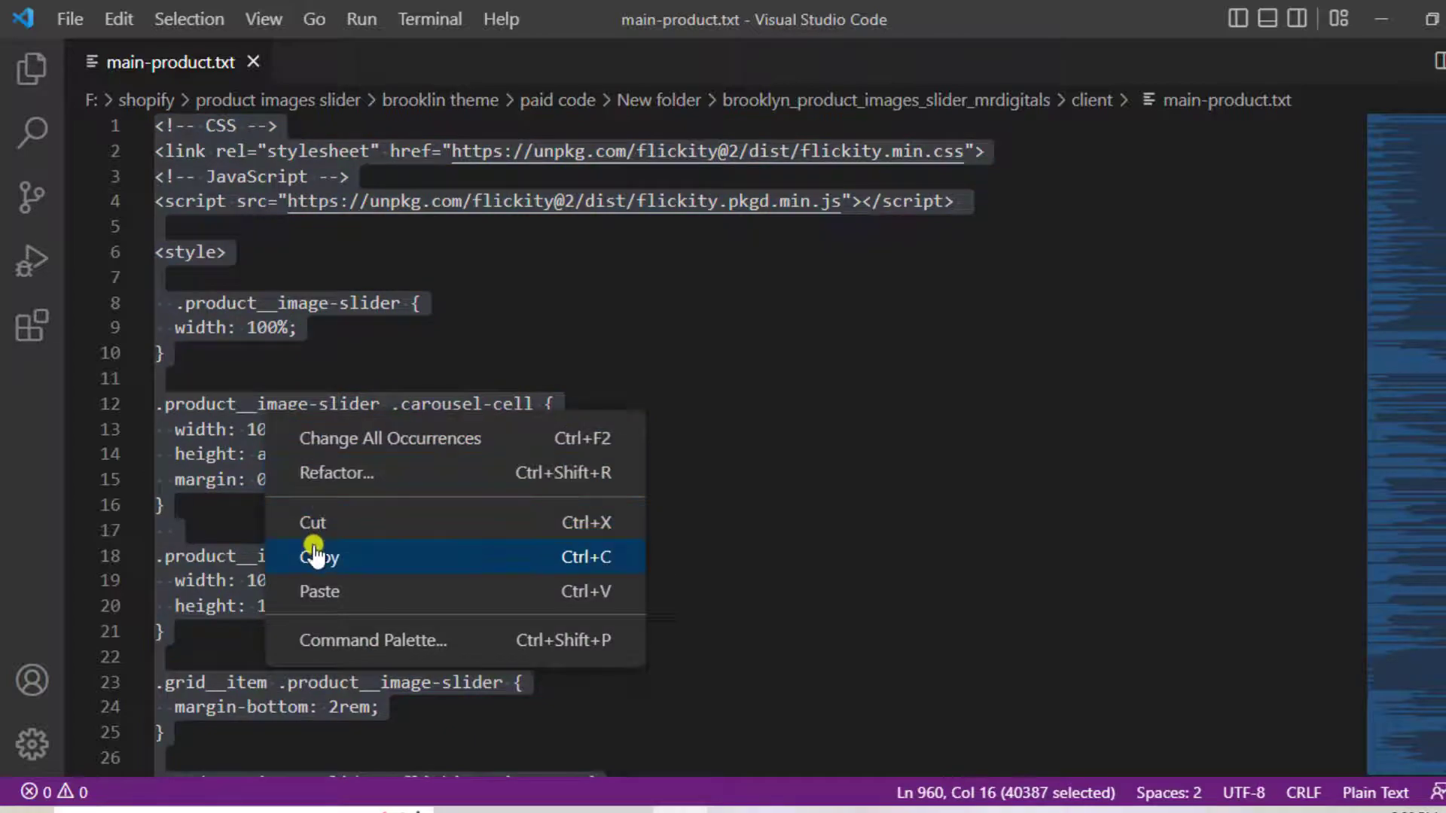
left_click(321, 557)
key("alt+Tab")
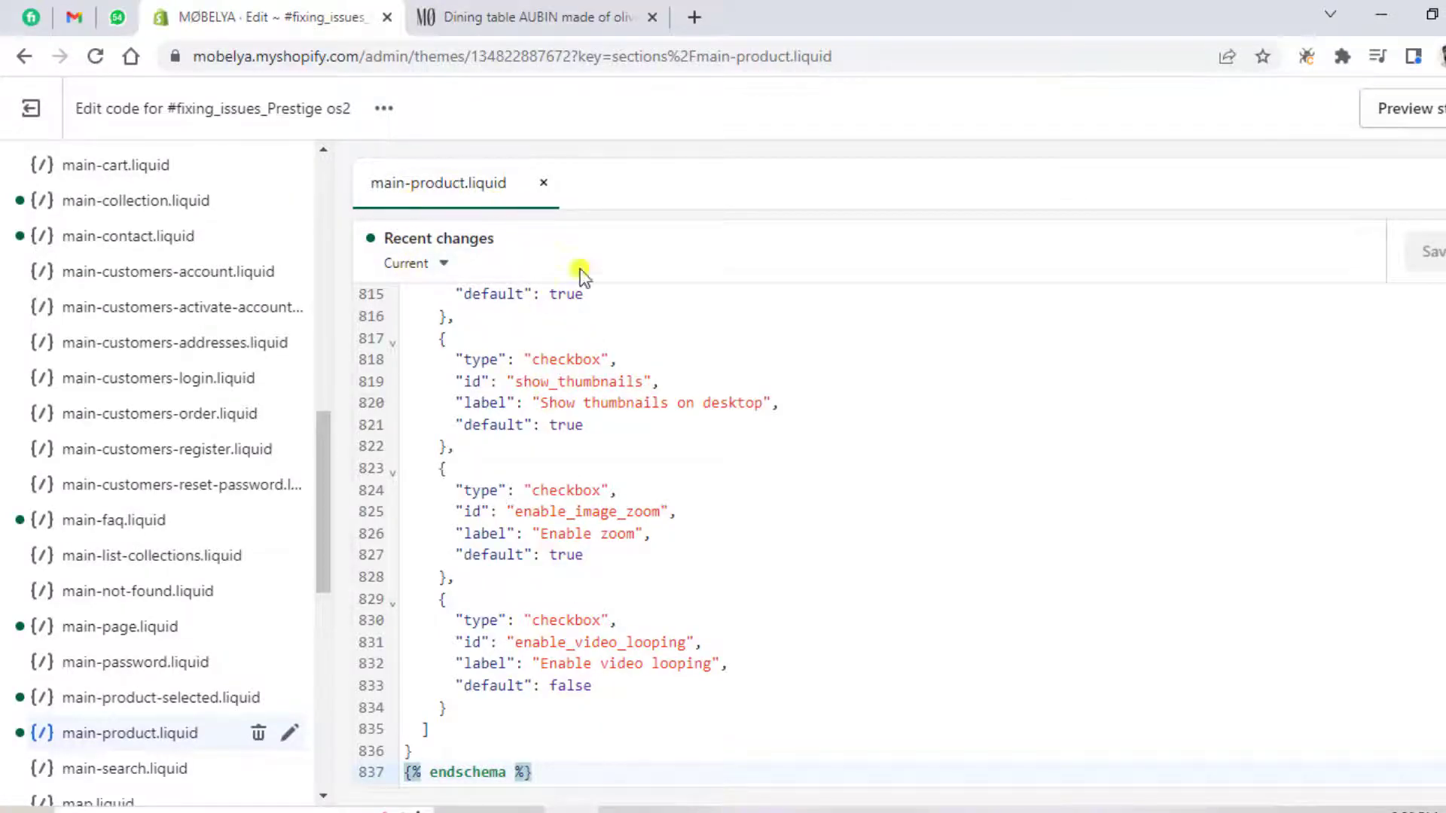
Step: Swap main-product.liquid's contents for the copied slider code and save it
left_click(740, 520)
key("ctrl+a")
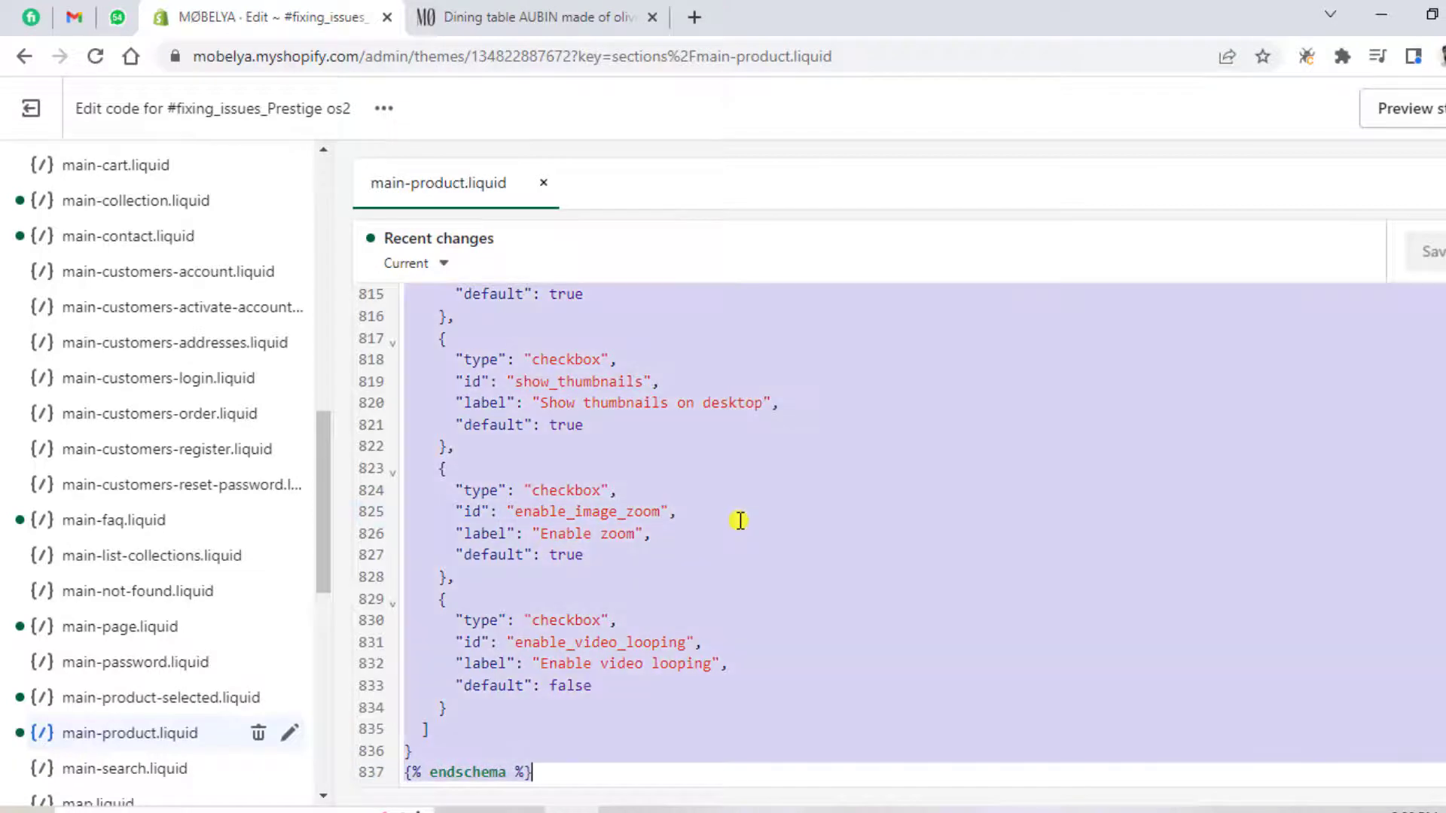
key("BackSpace")
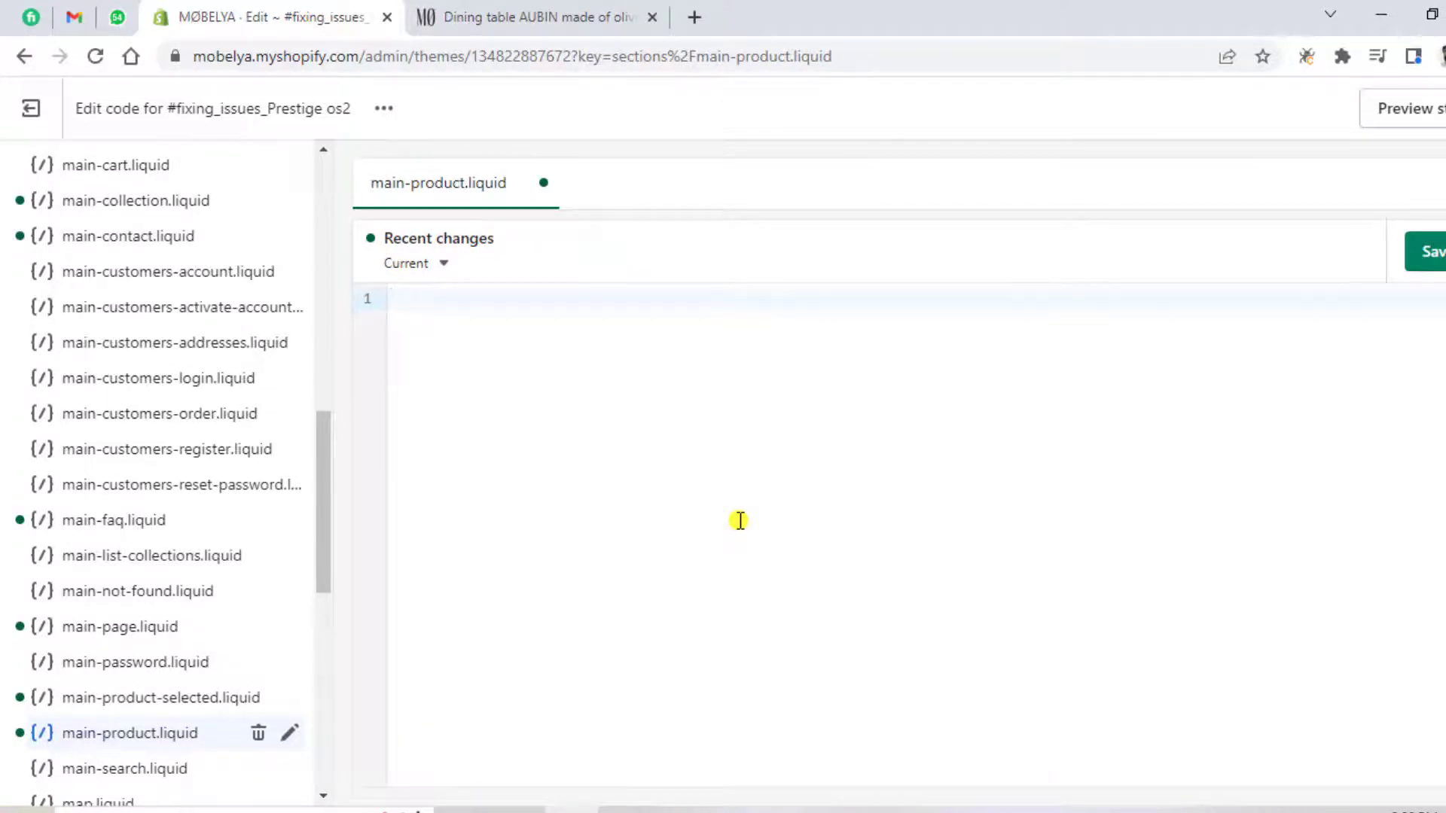
right_click(750, 498)
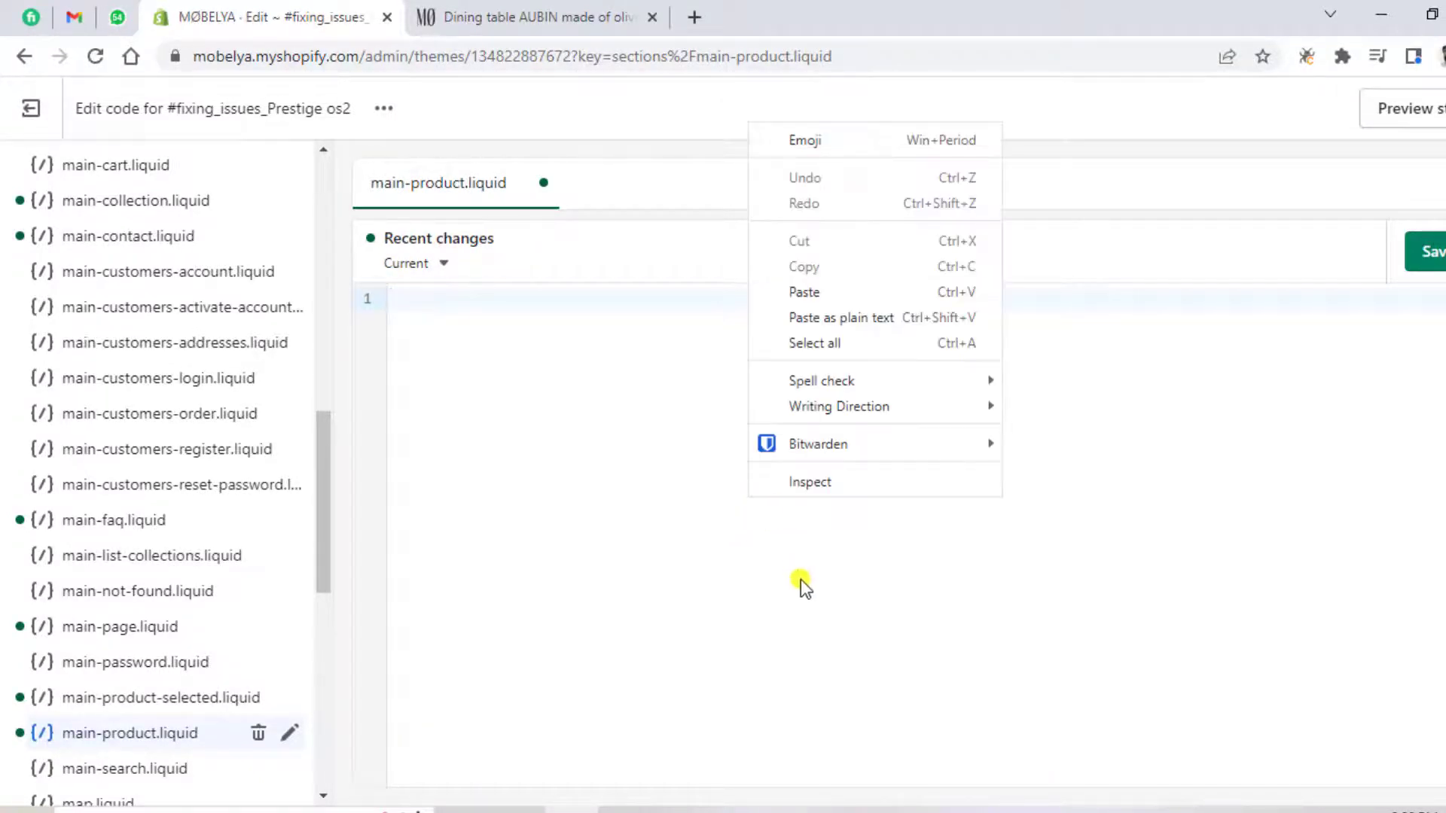
left_click(819, 290)
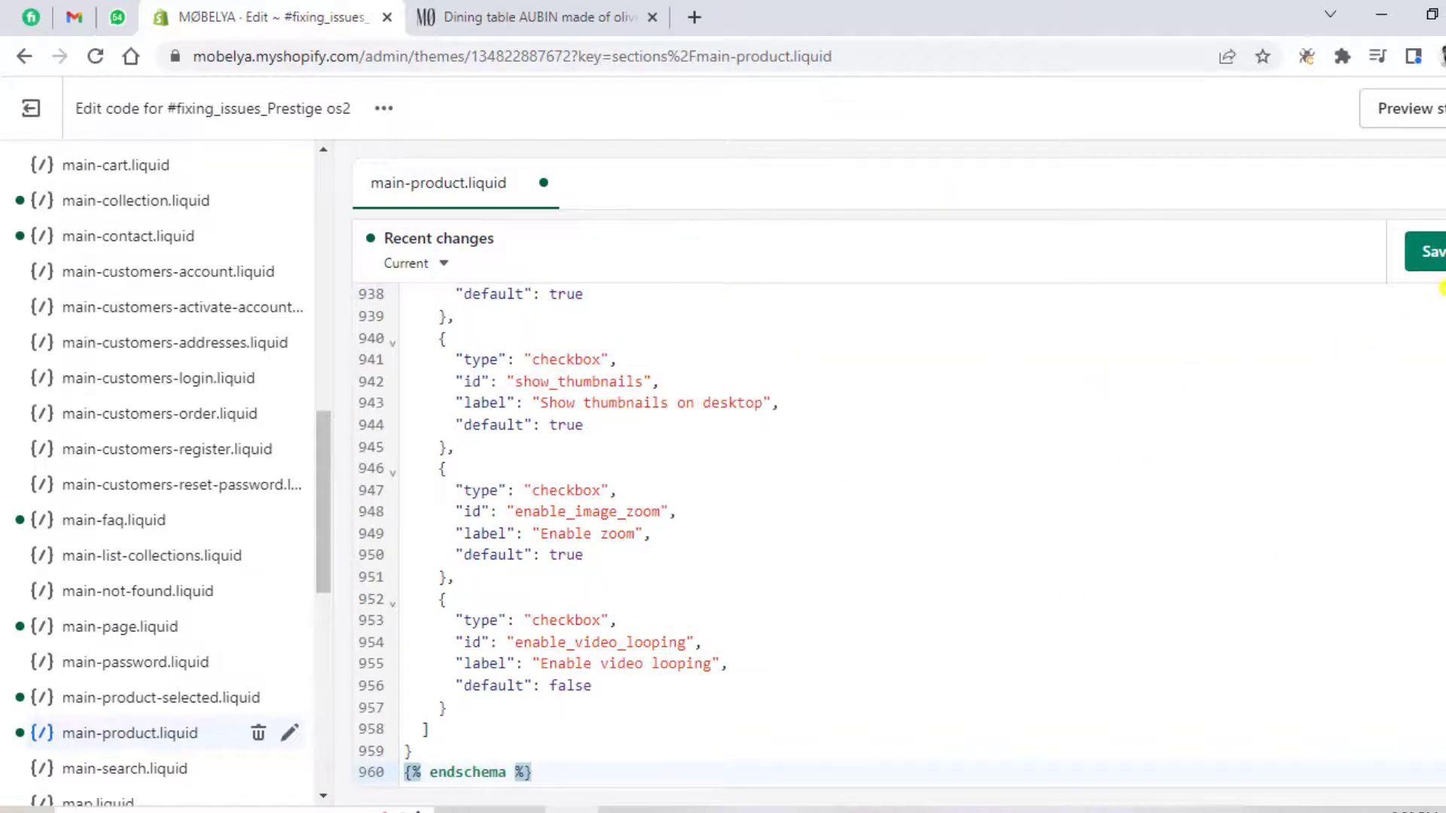
left_click(1425, 252)
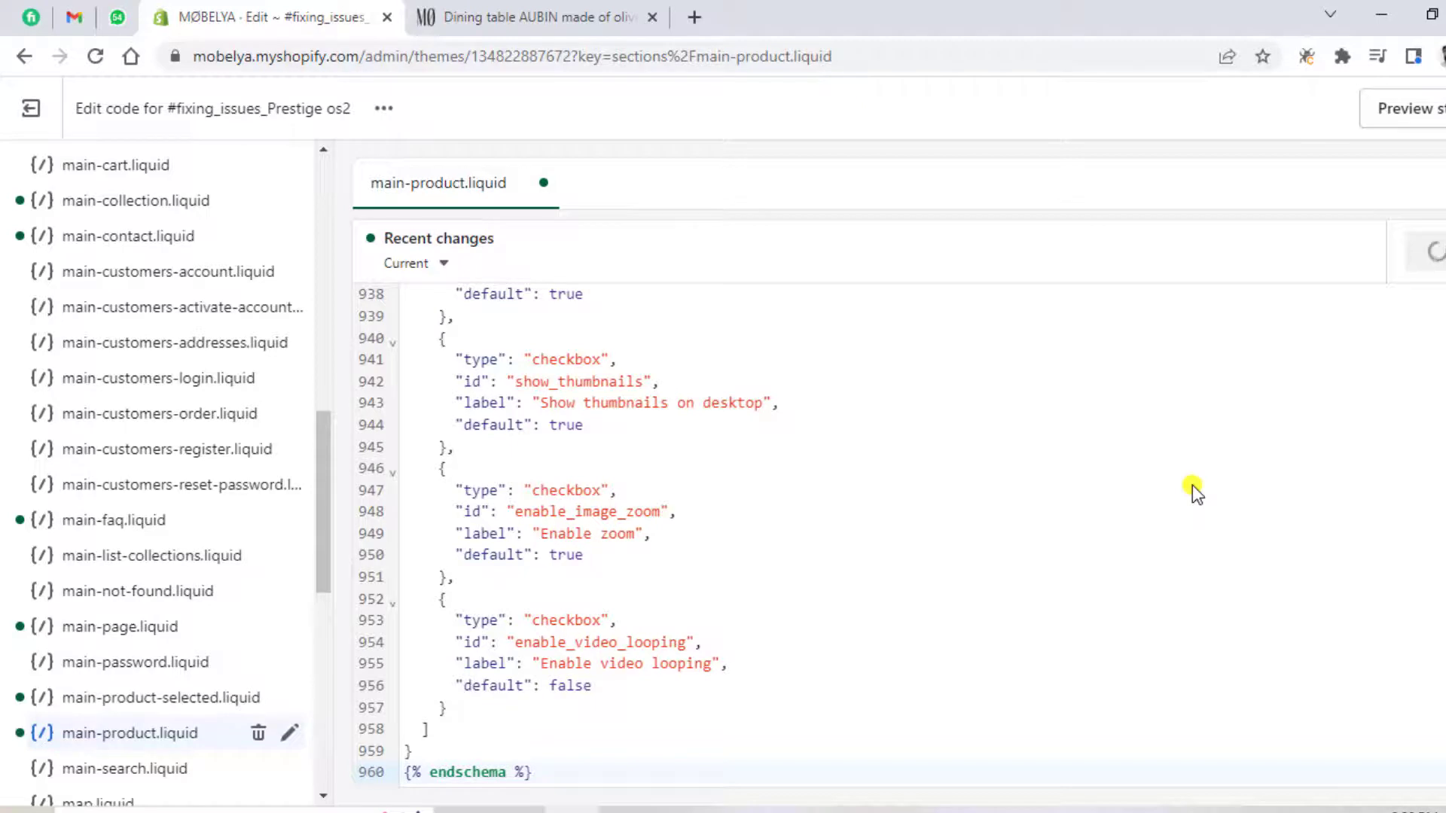
Step: Reload the AUBIN product page and dismiss the Google Translate popup
left_click(527, 17)
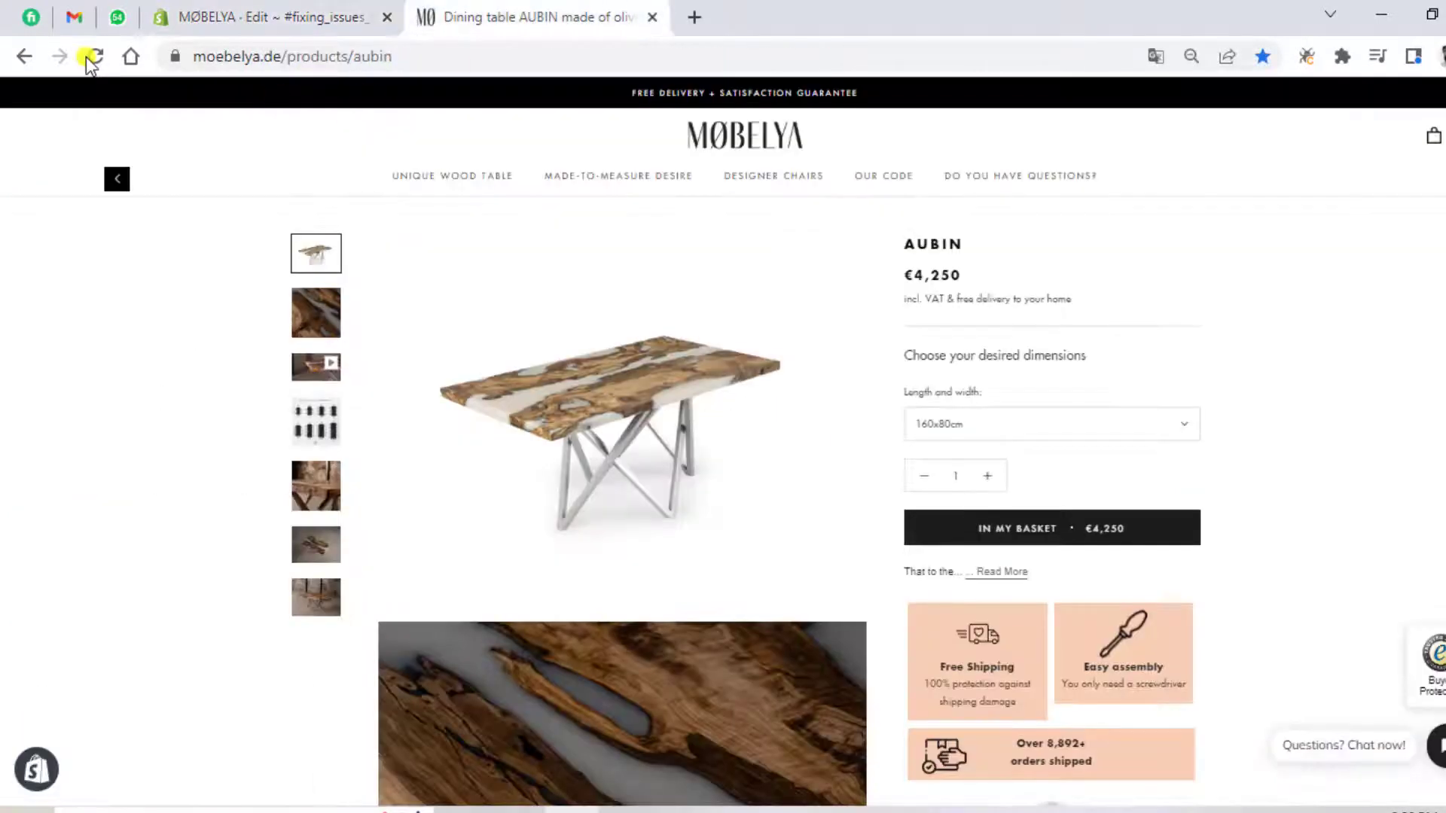
left_click(95, 56)
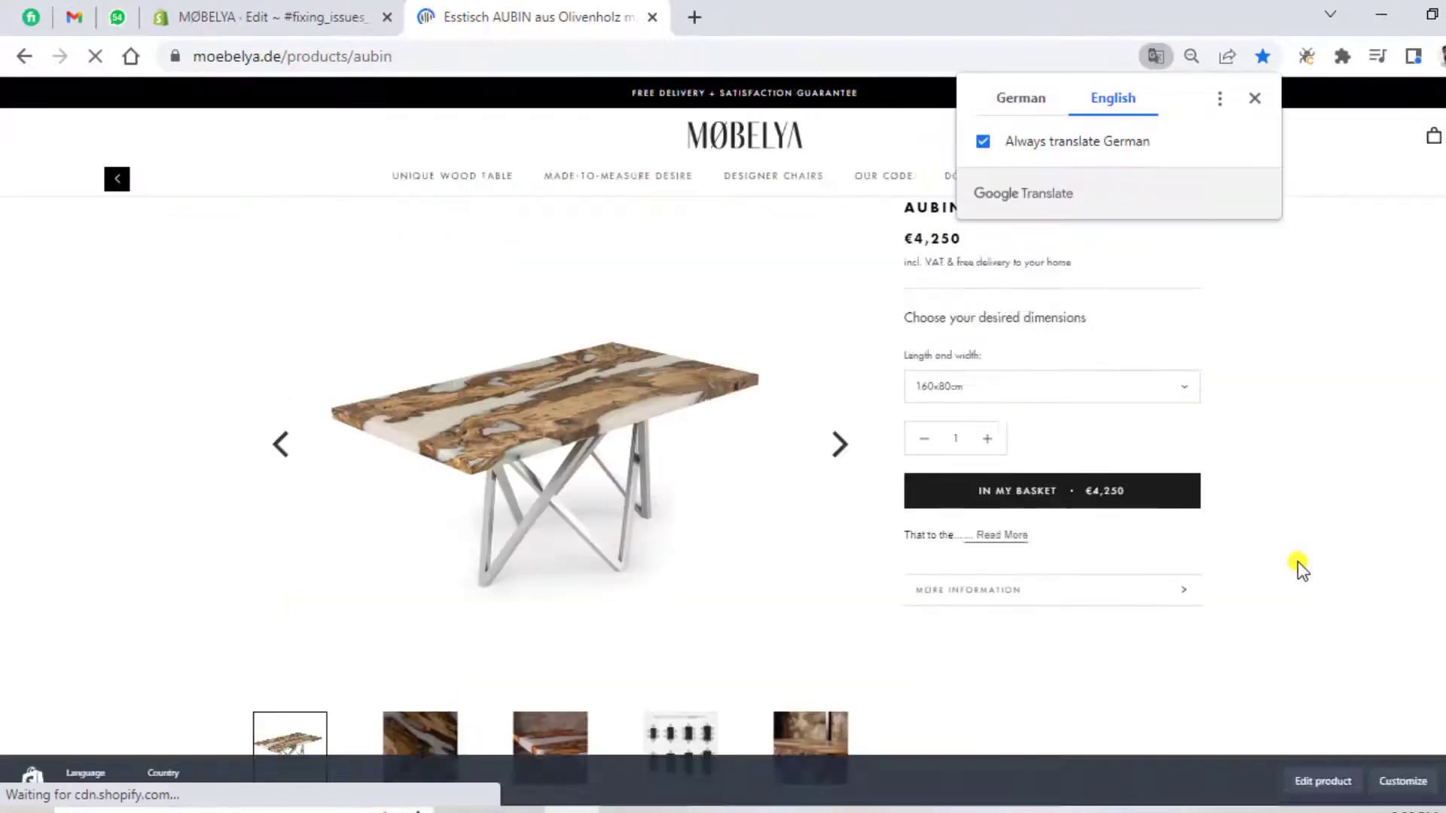
left_click(1254, 98)
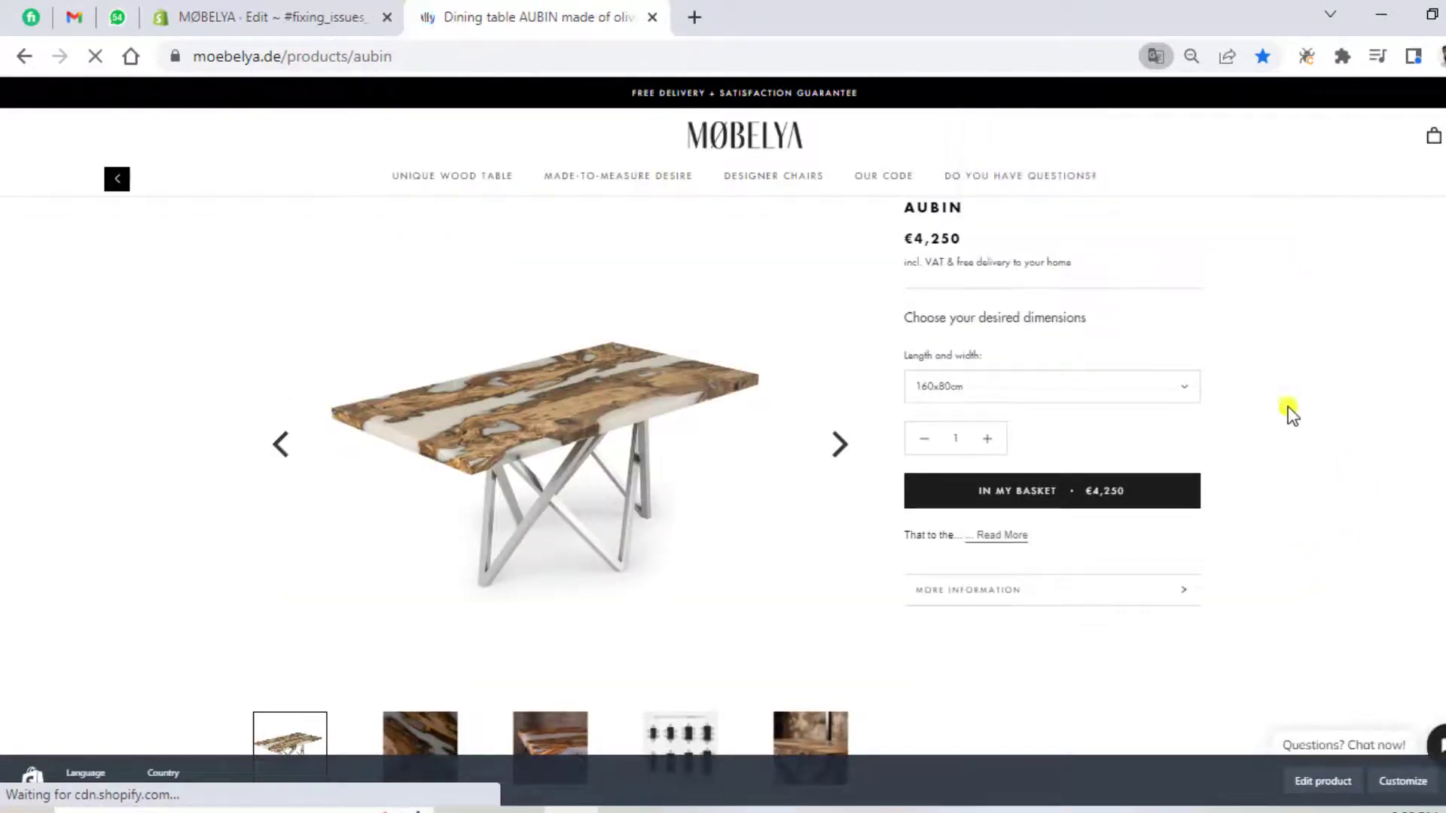
Step: Step through the slider with the right arrow until it returns to the first table image
left_click(829, 441)
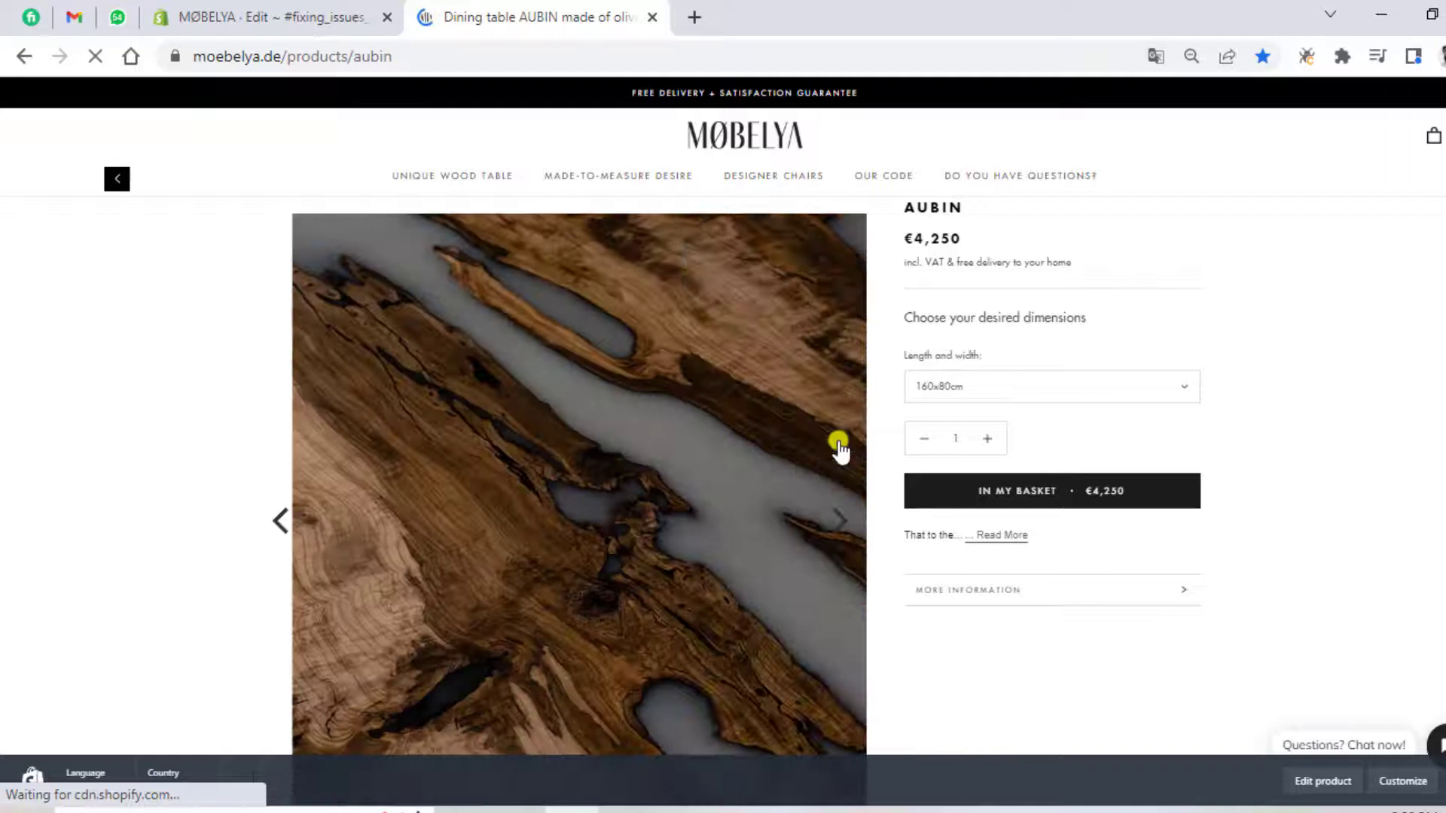
left_click(841, 535)
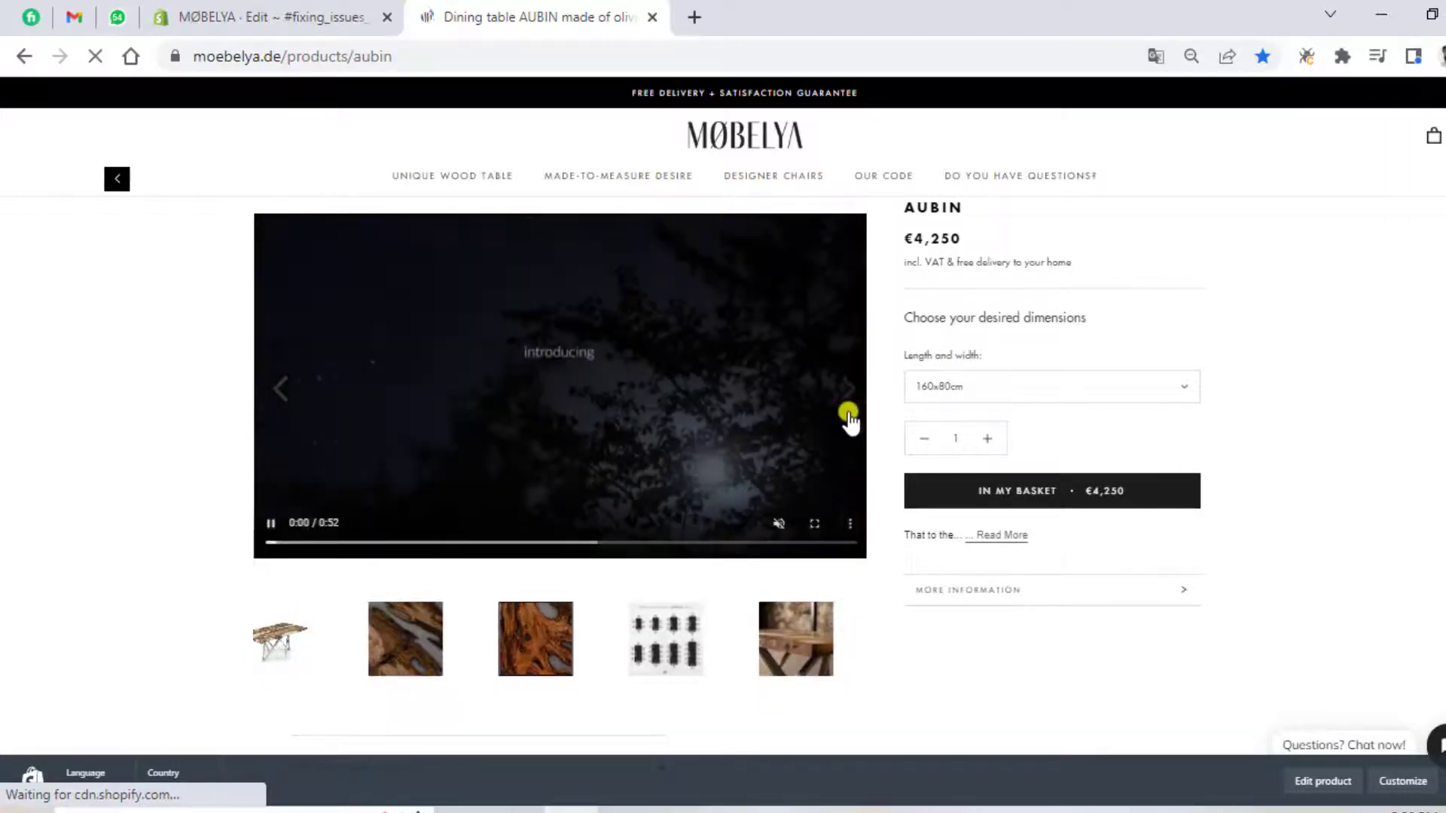
left_click(849, 396)
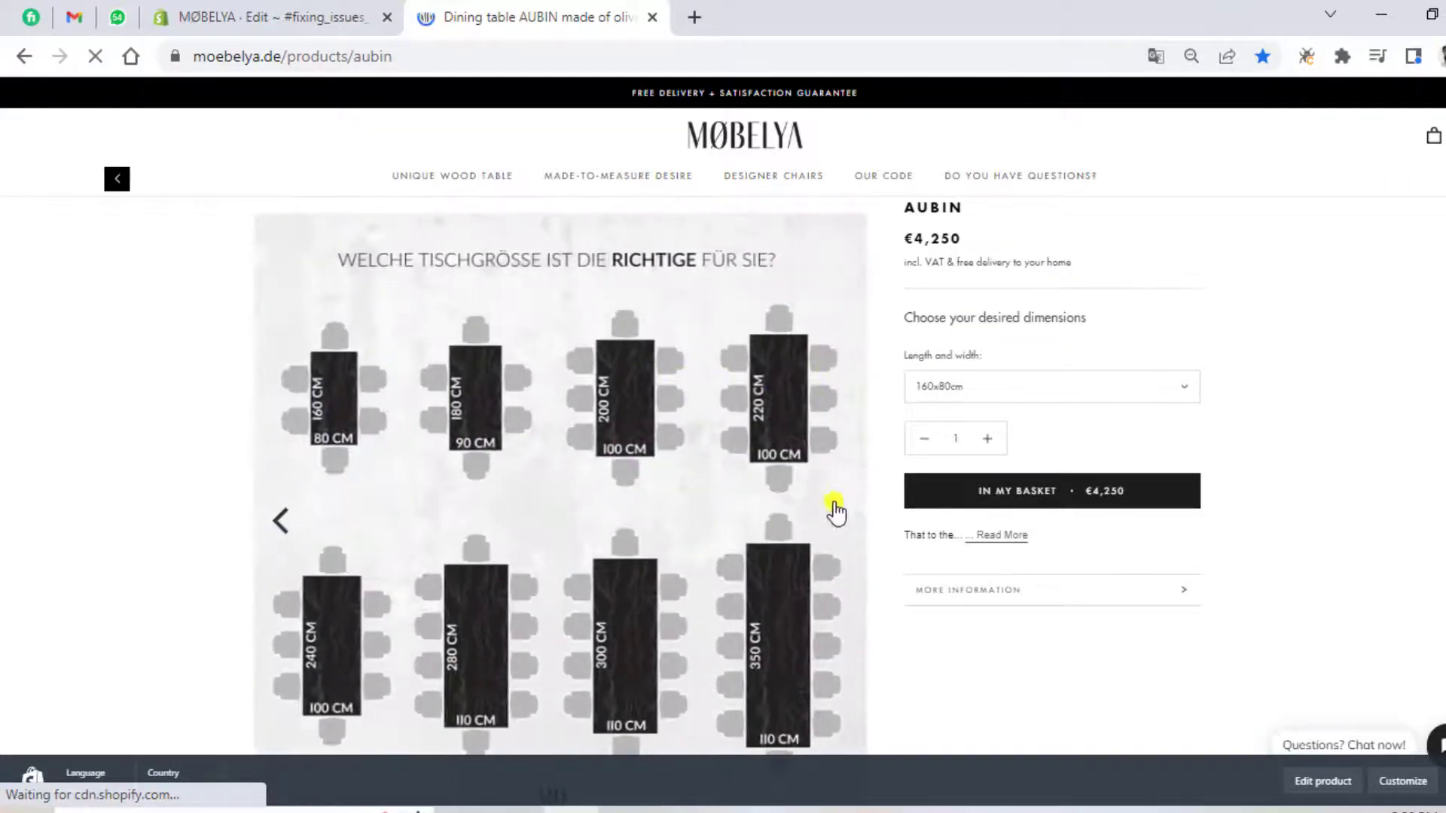
left_click(841, 518)
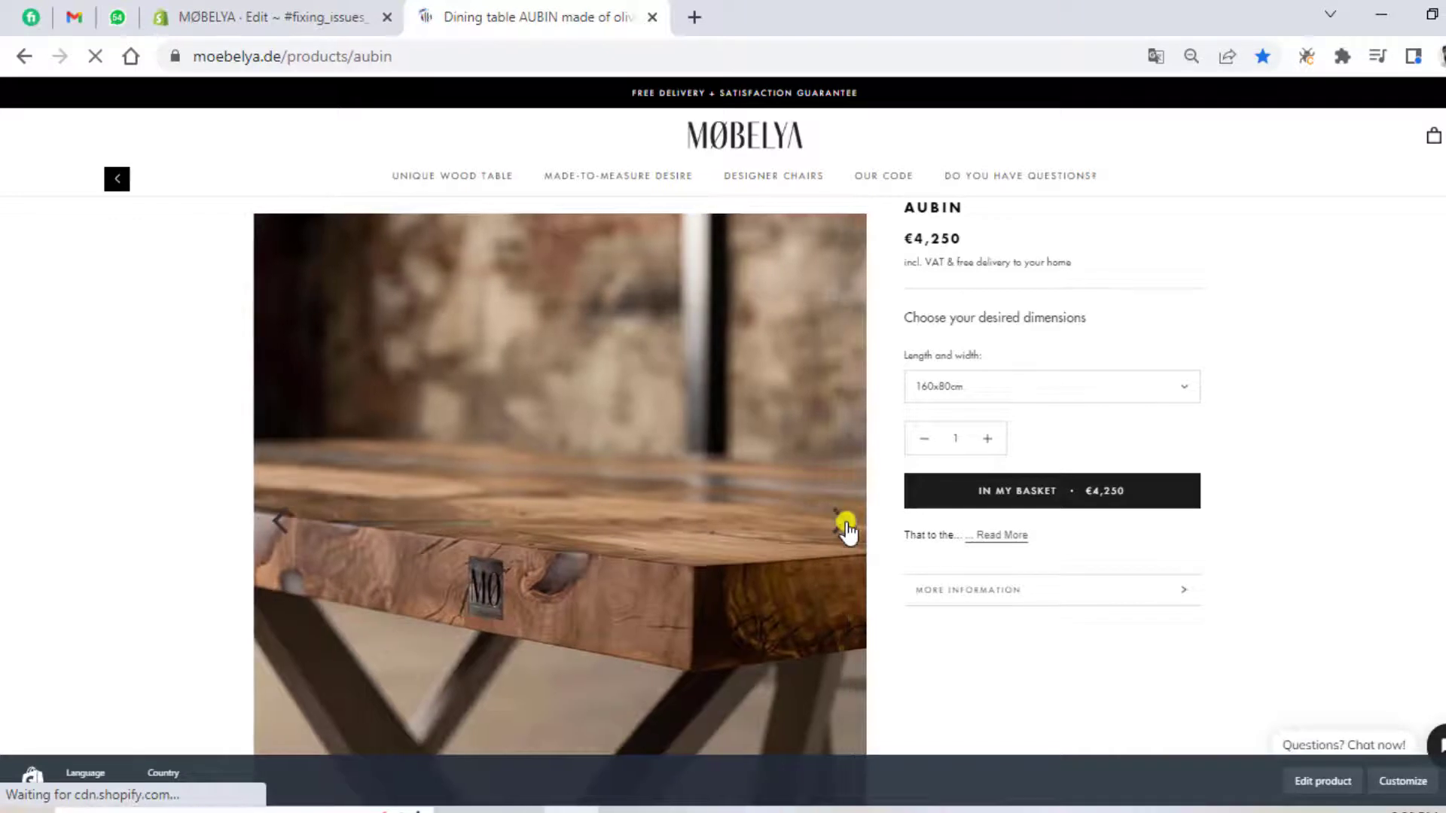
left_click(845, 523)
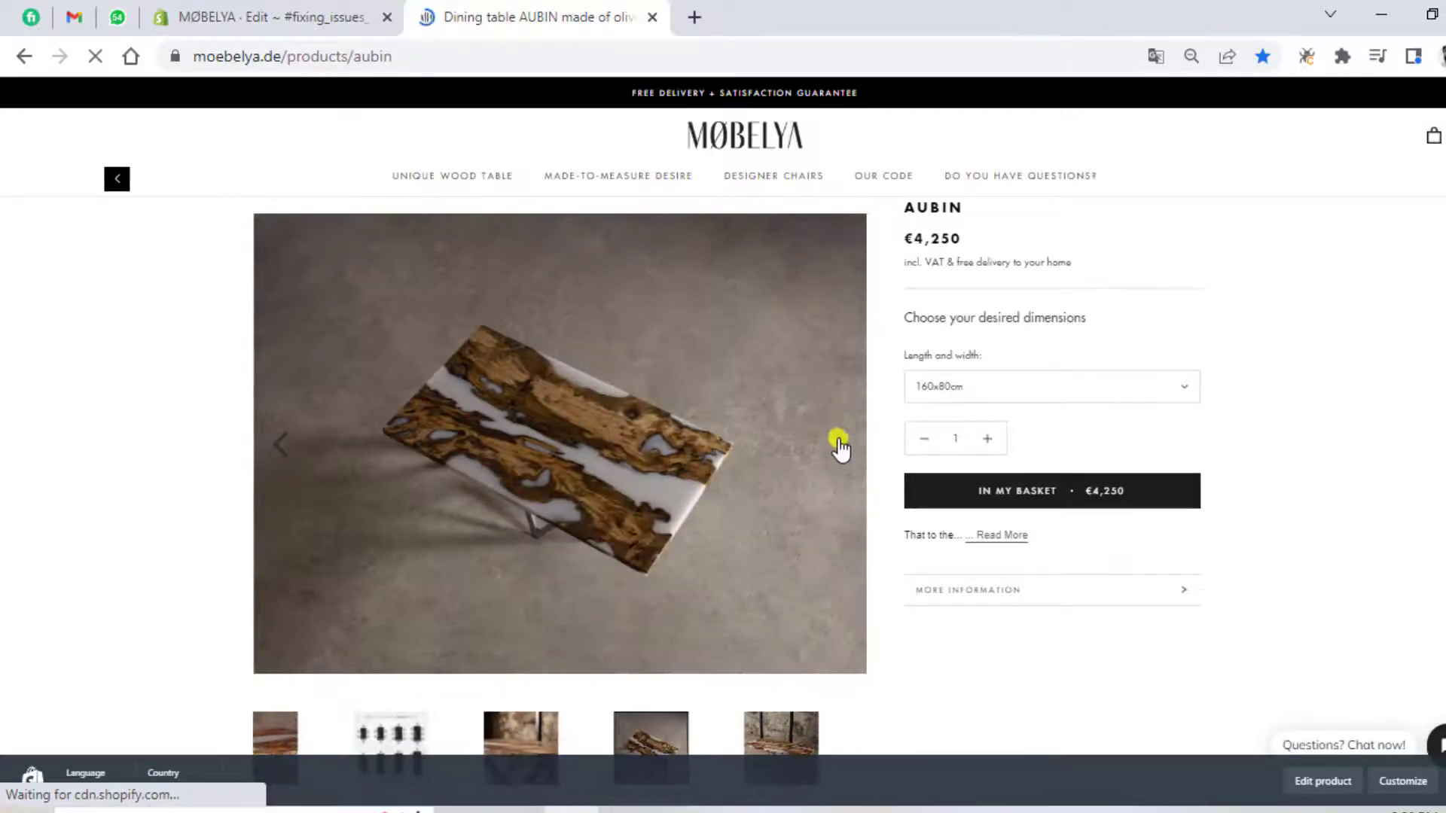
left_click(840, 444)
left_click(840, 445)
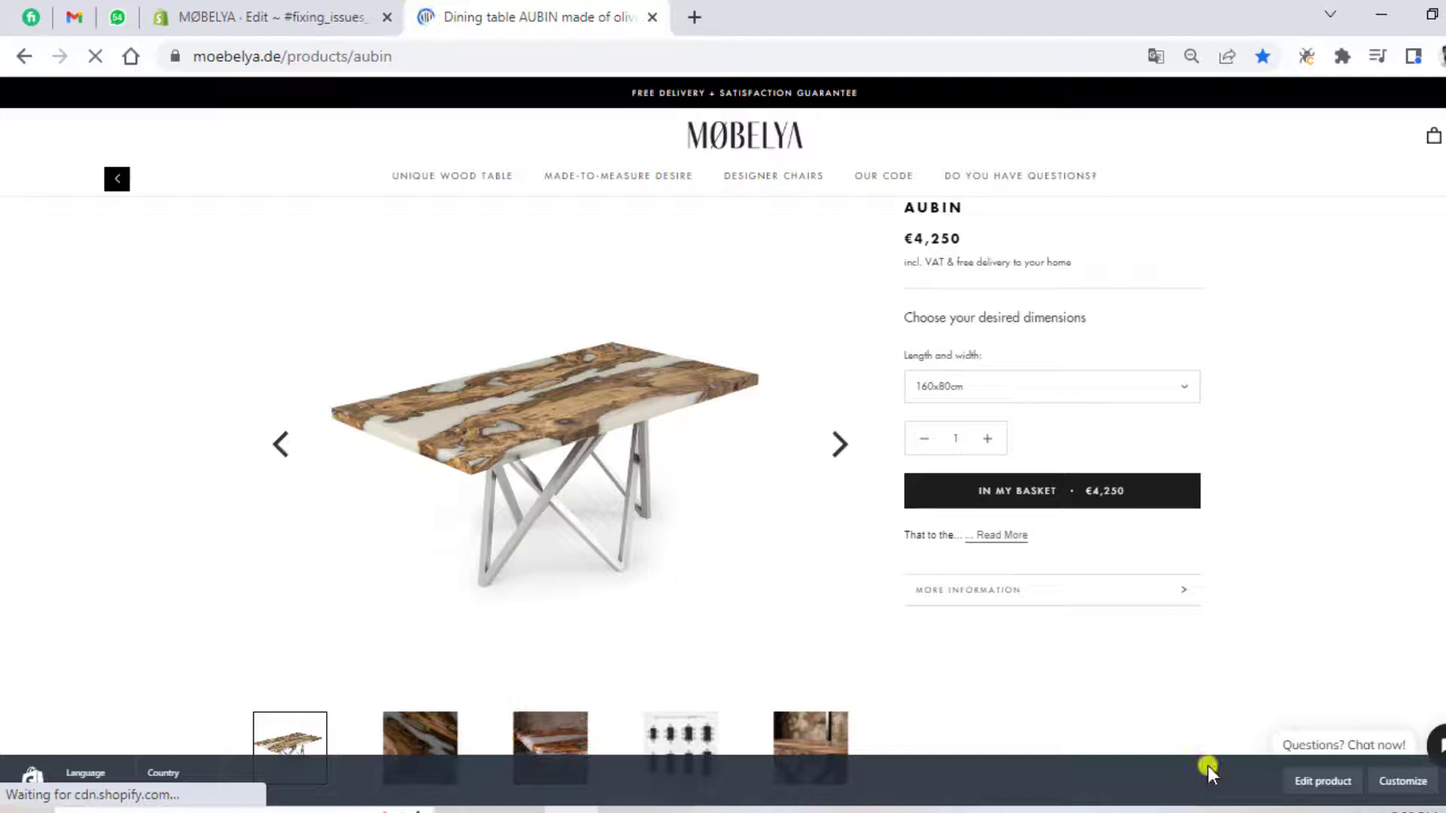
left_click(1438, 781)
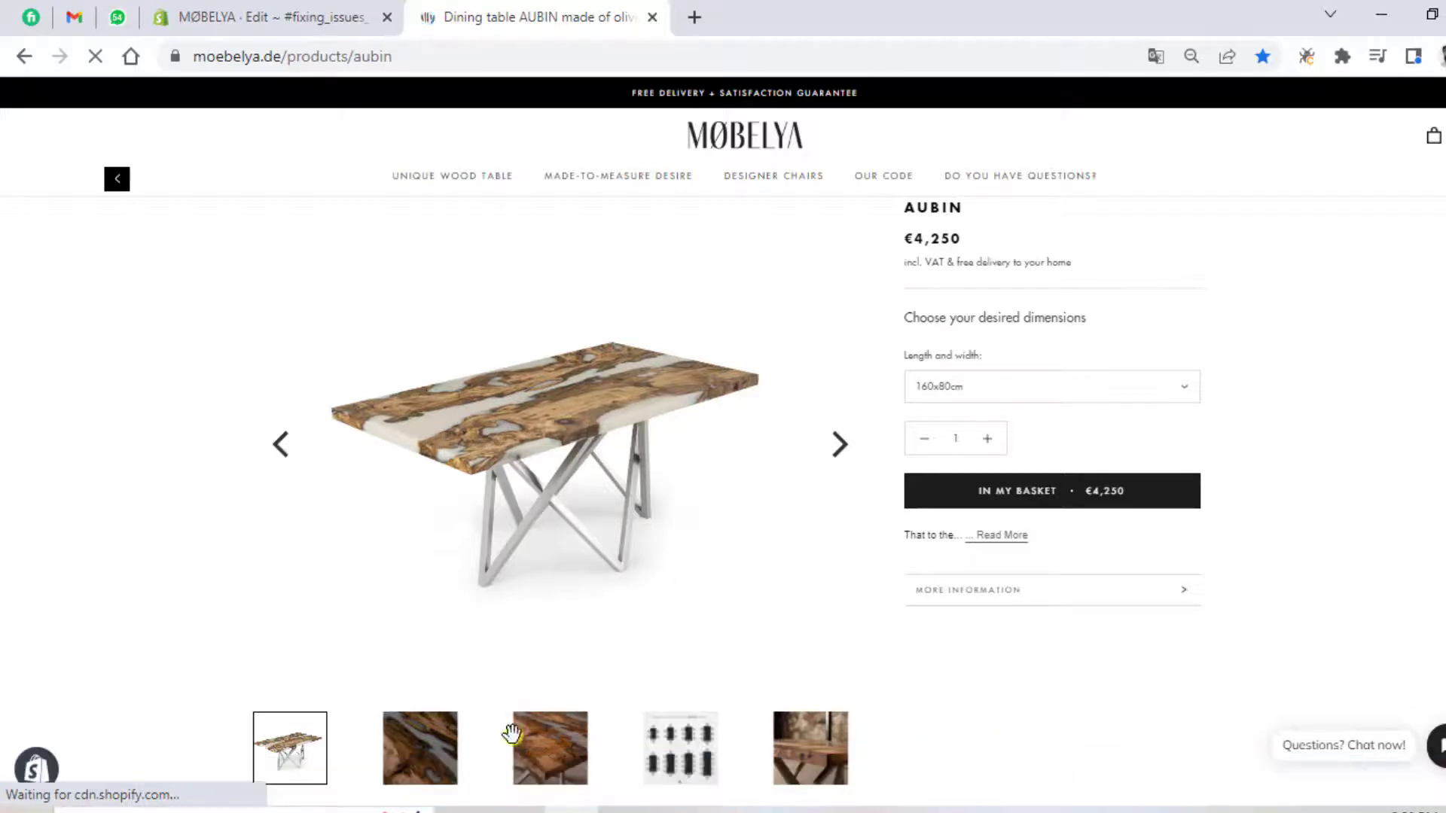
left_click(512, 734)
scroll(724, 586, "down", 7)
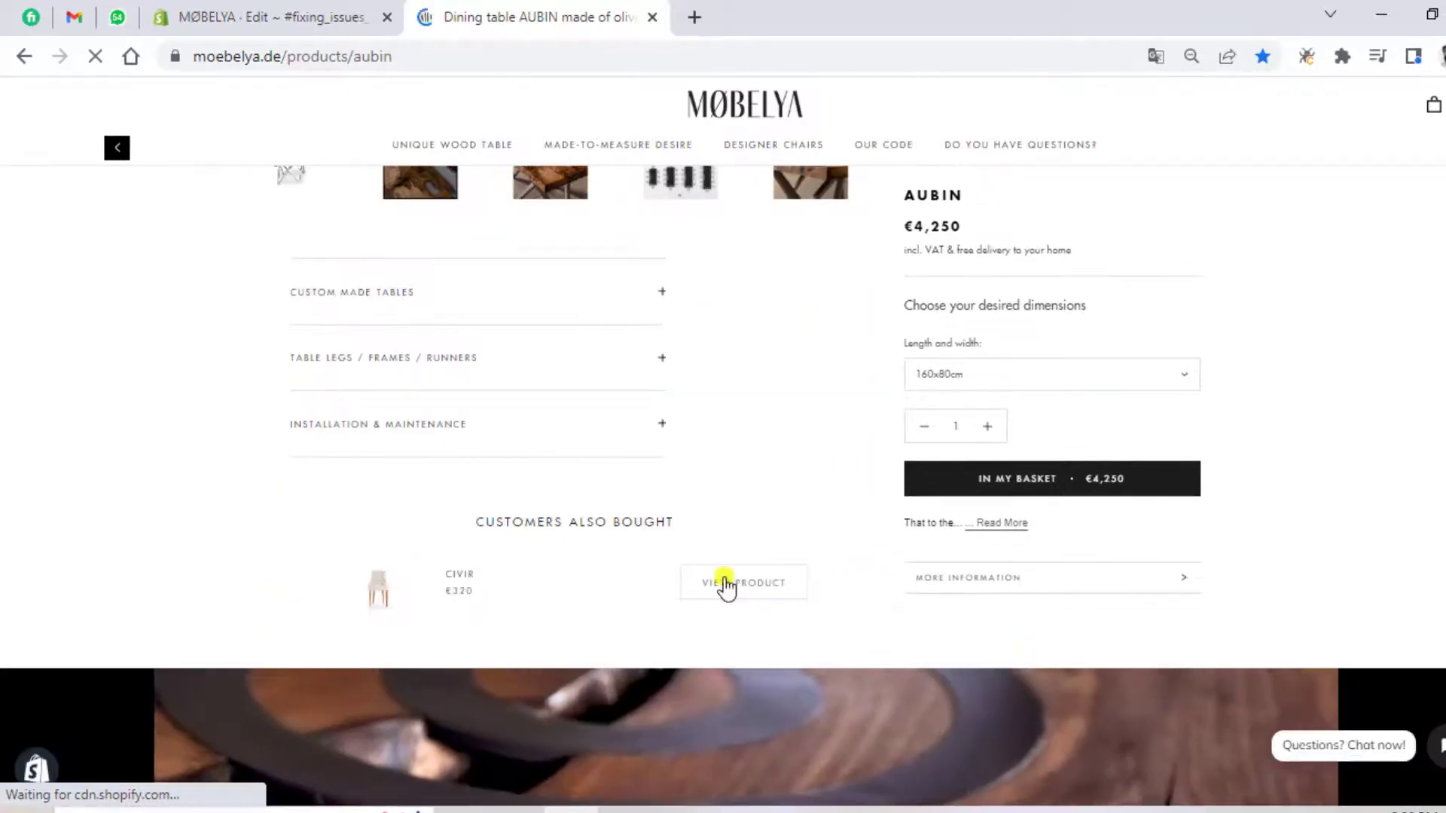
scroll(724, 586, "up", 7)
scroll(484, 710, "down", 2)
scroll(627, 642, "down", 2)
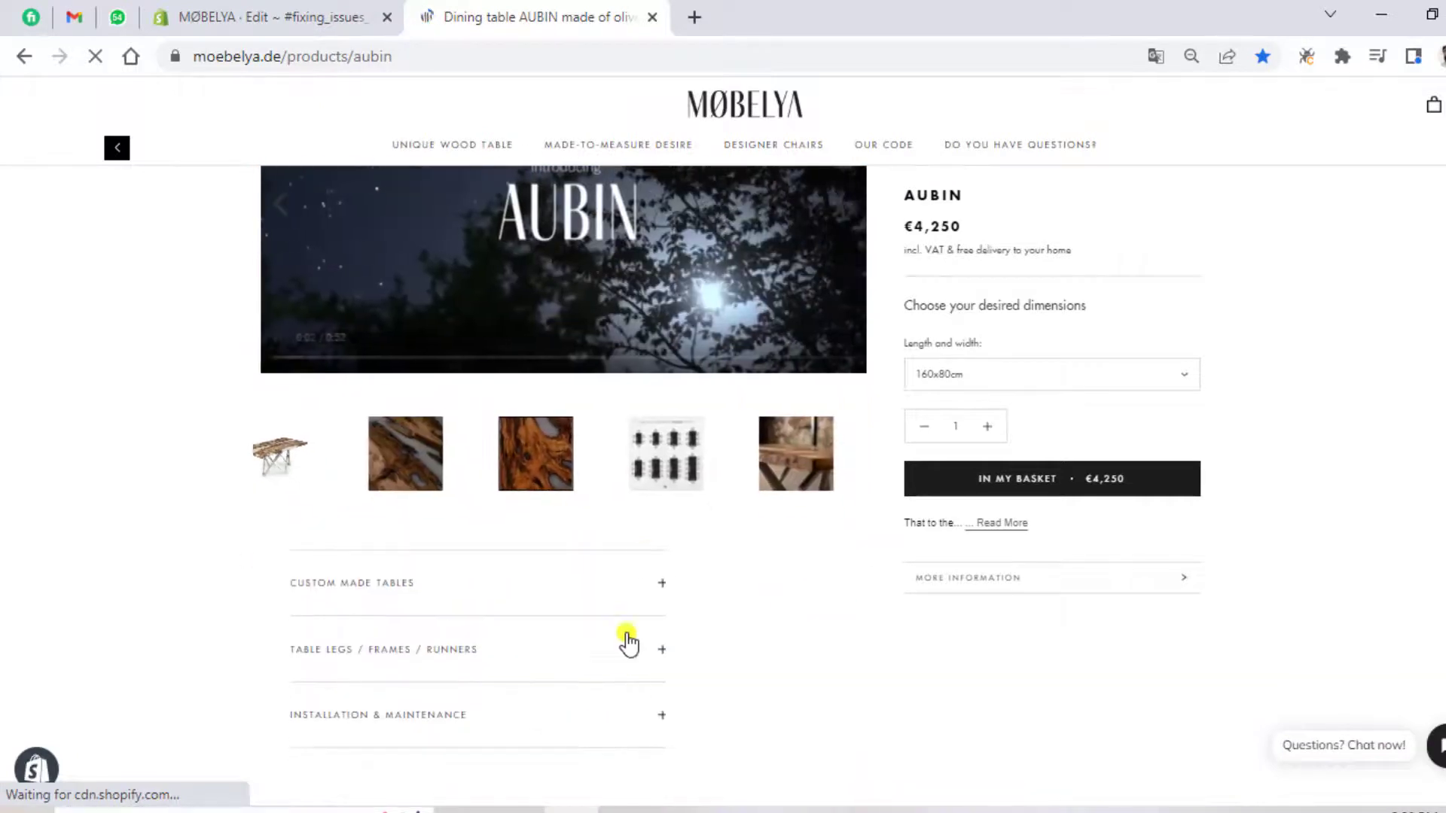
left_click(665, 454)
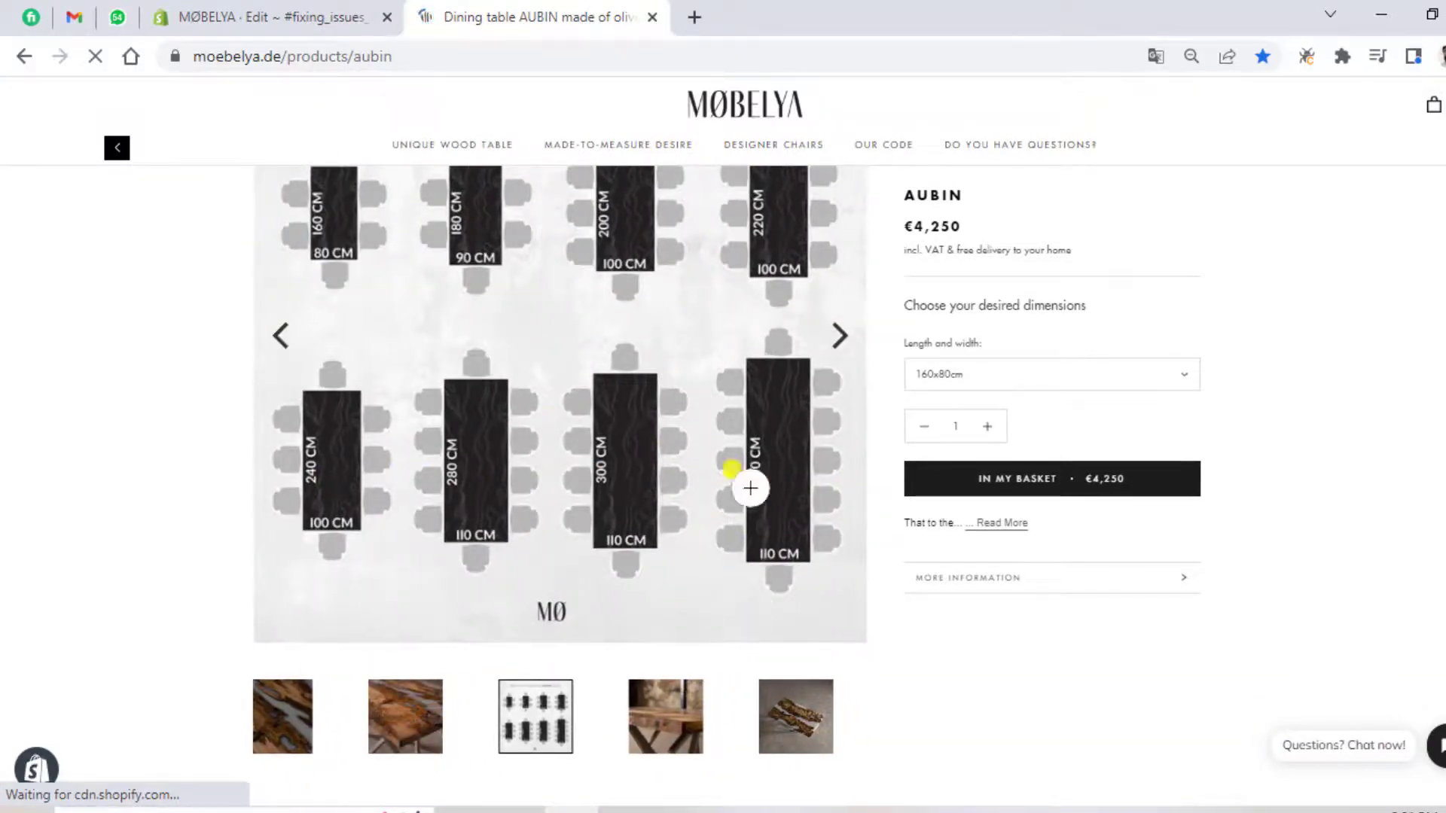
left_click(762, 719)
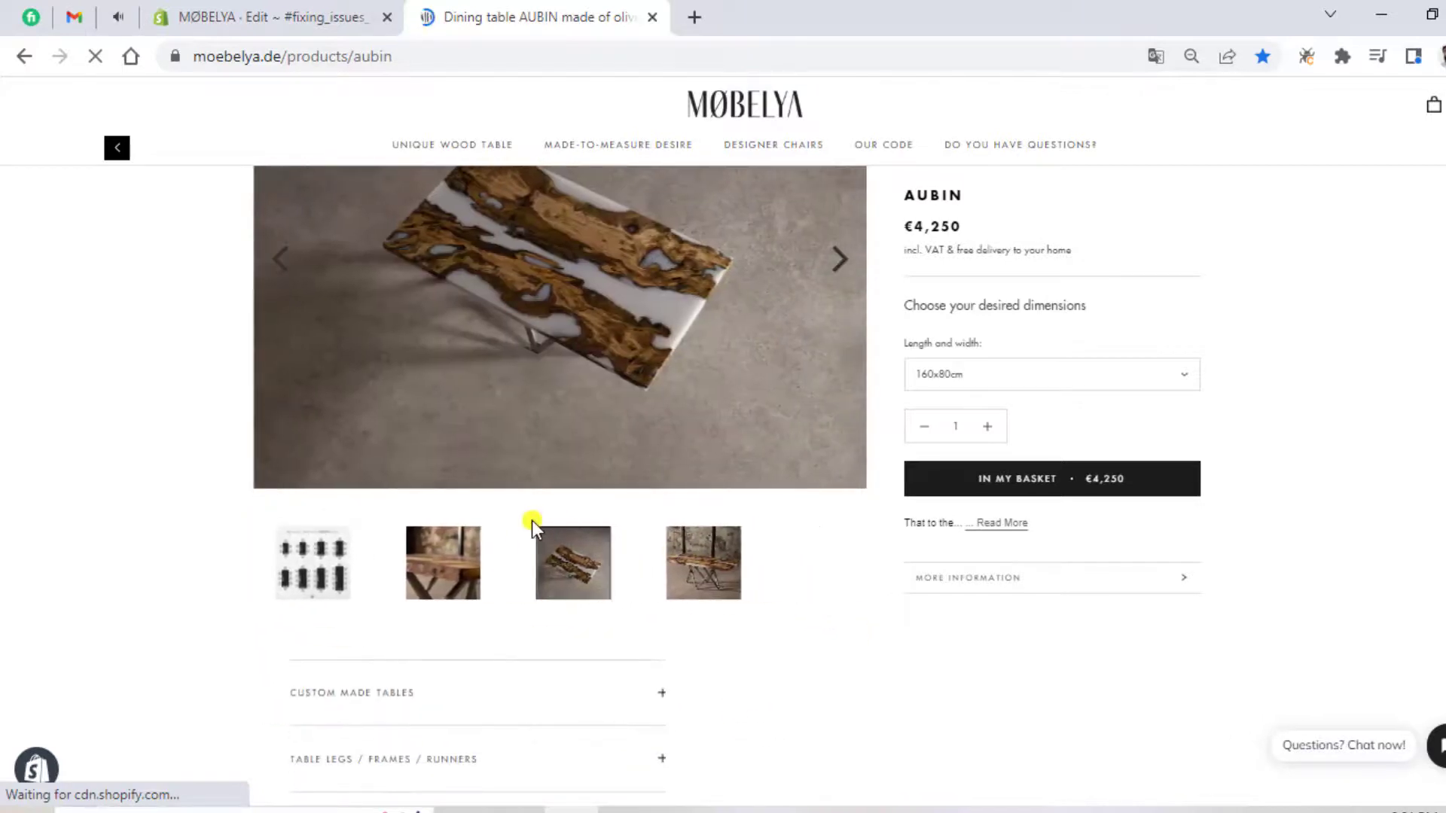
left_click_drag(785, 388, 474, 313)
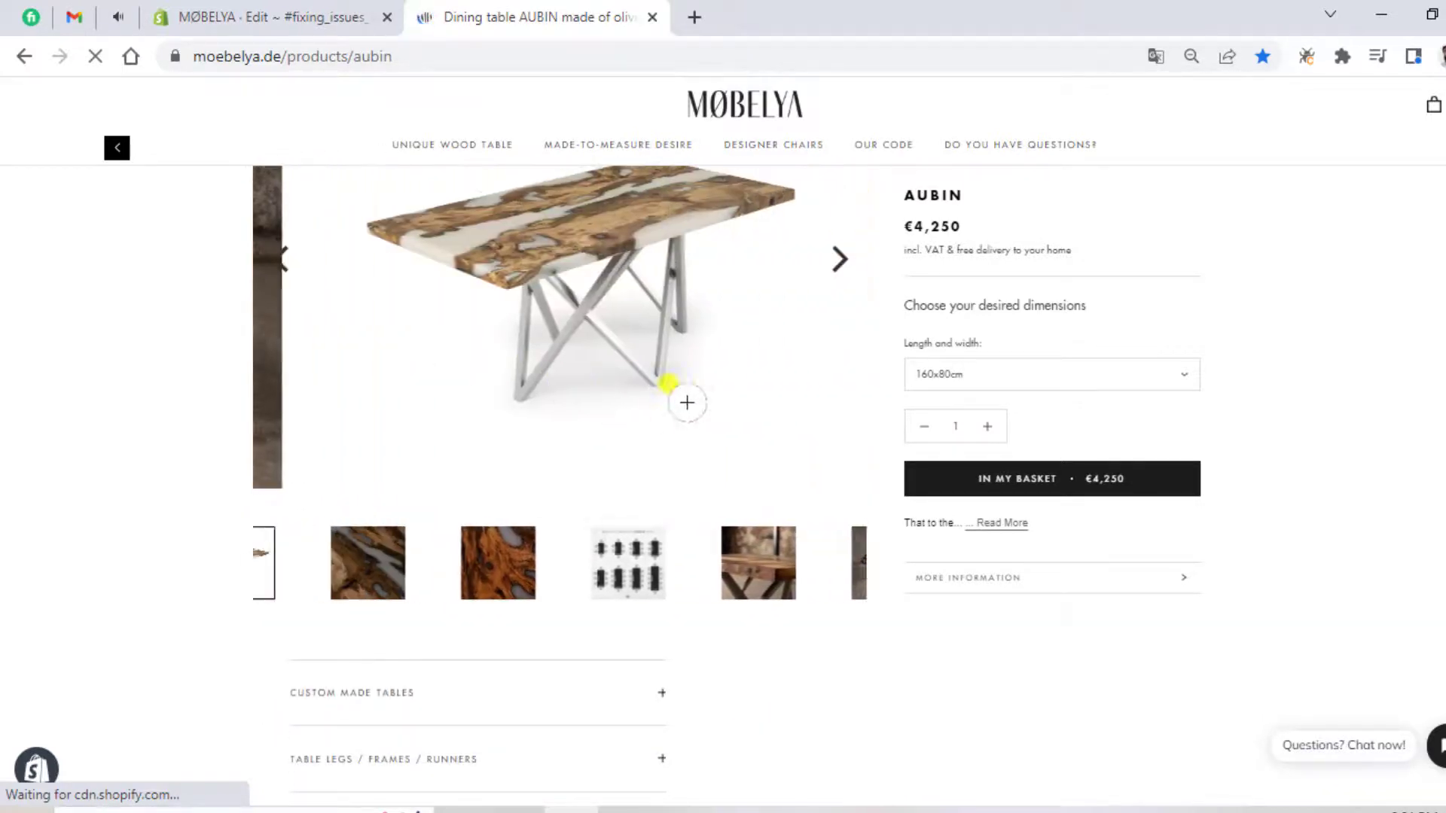
left_click(640, 576)
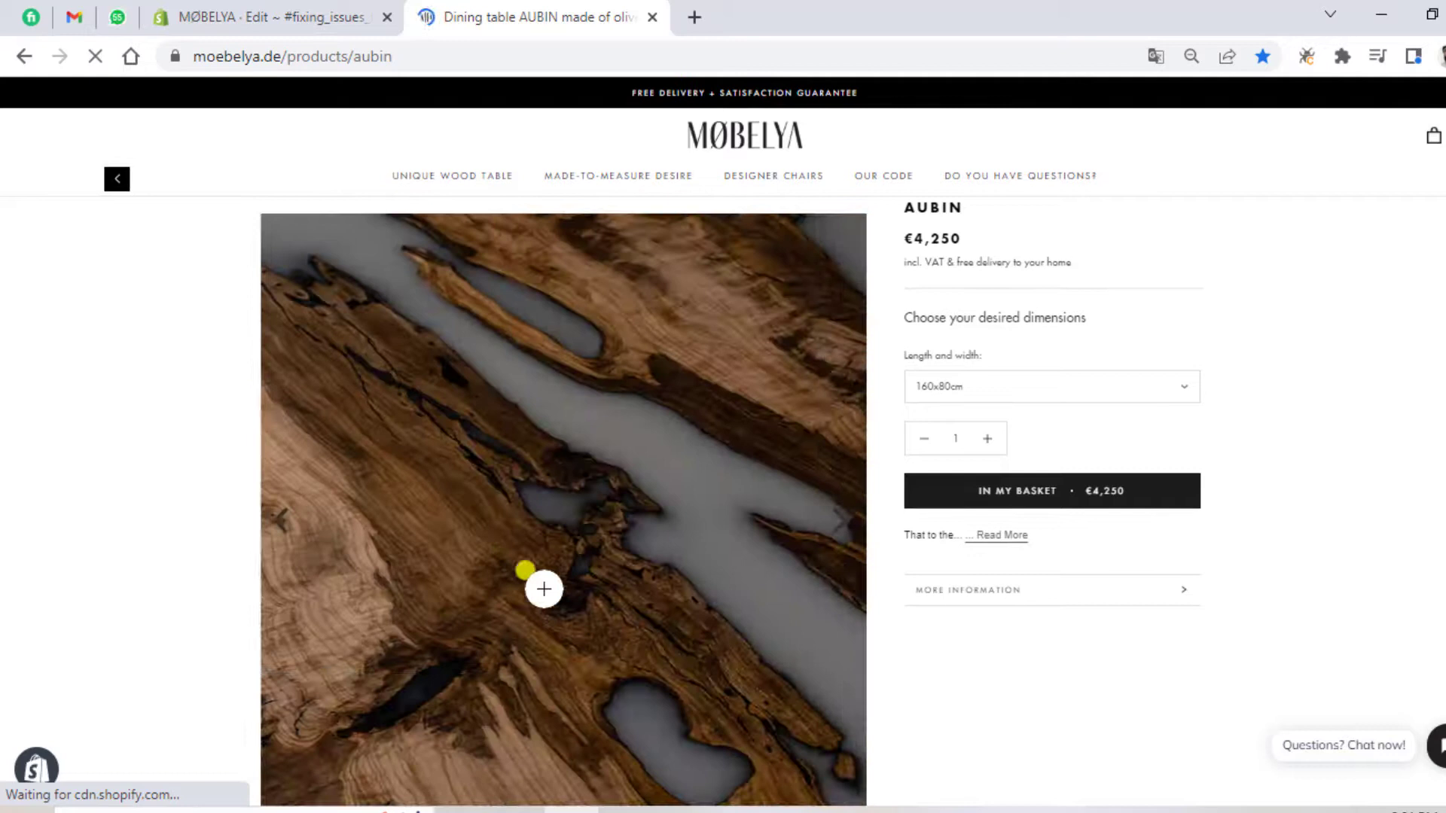
left_click(694, 623)
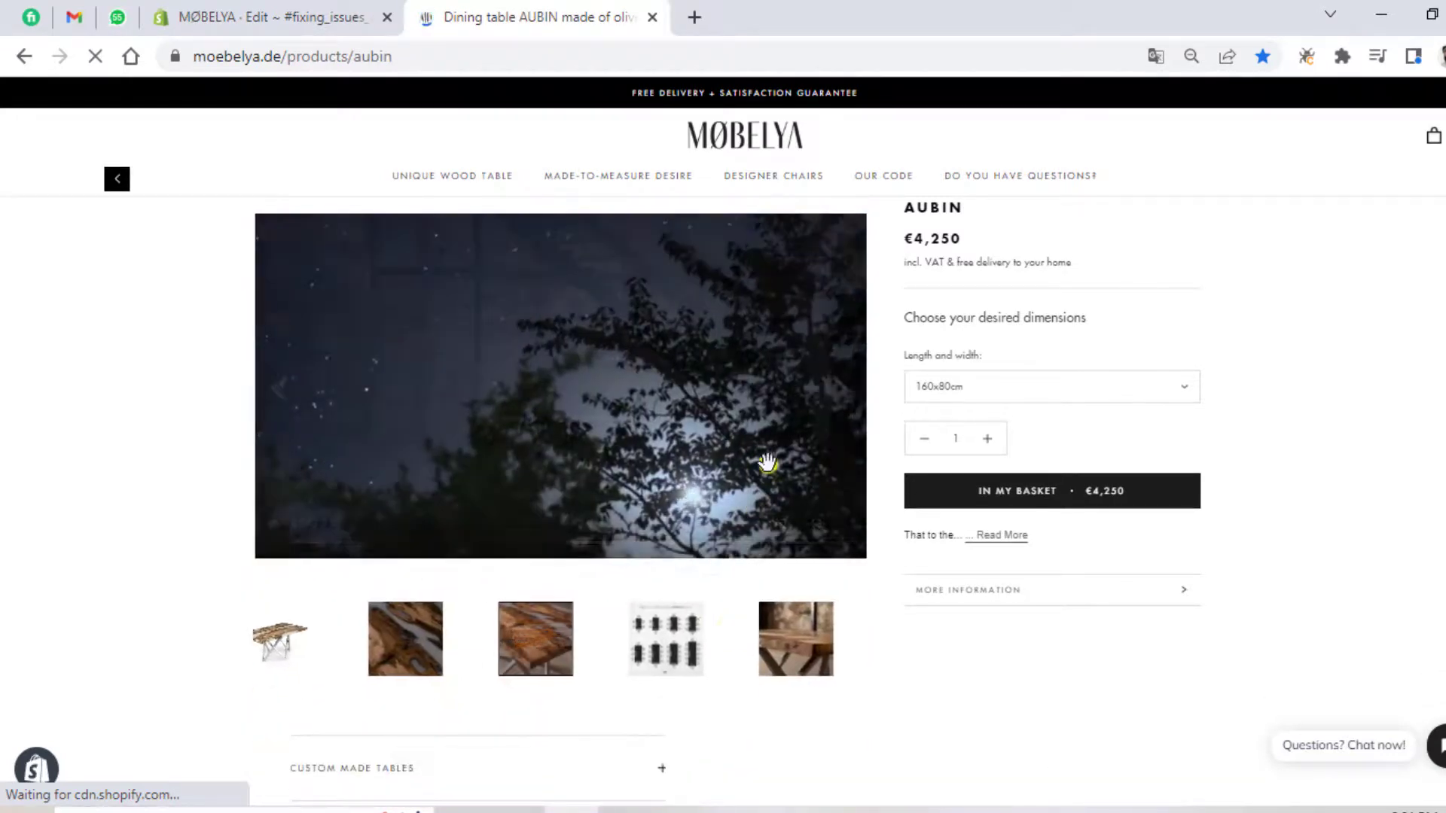
left_click_drag(729, 429, 669, 452)
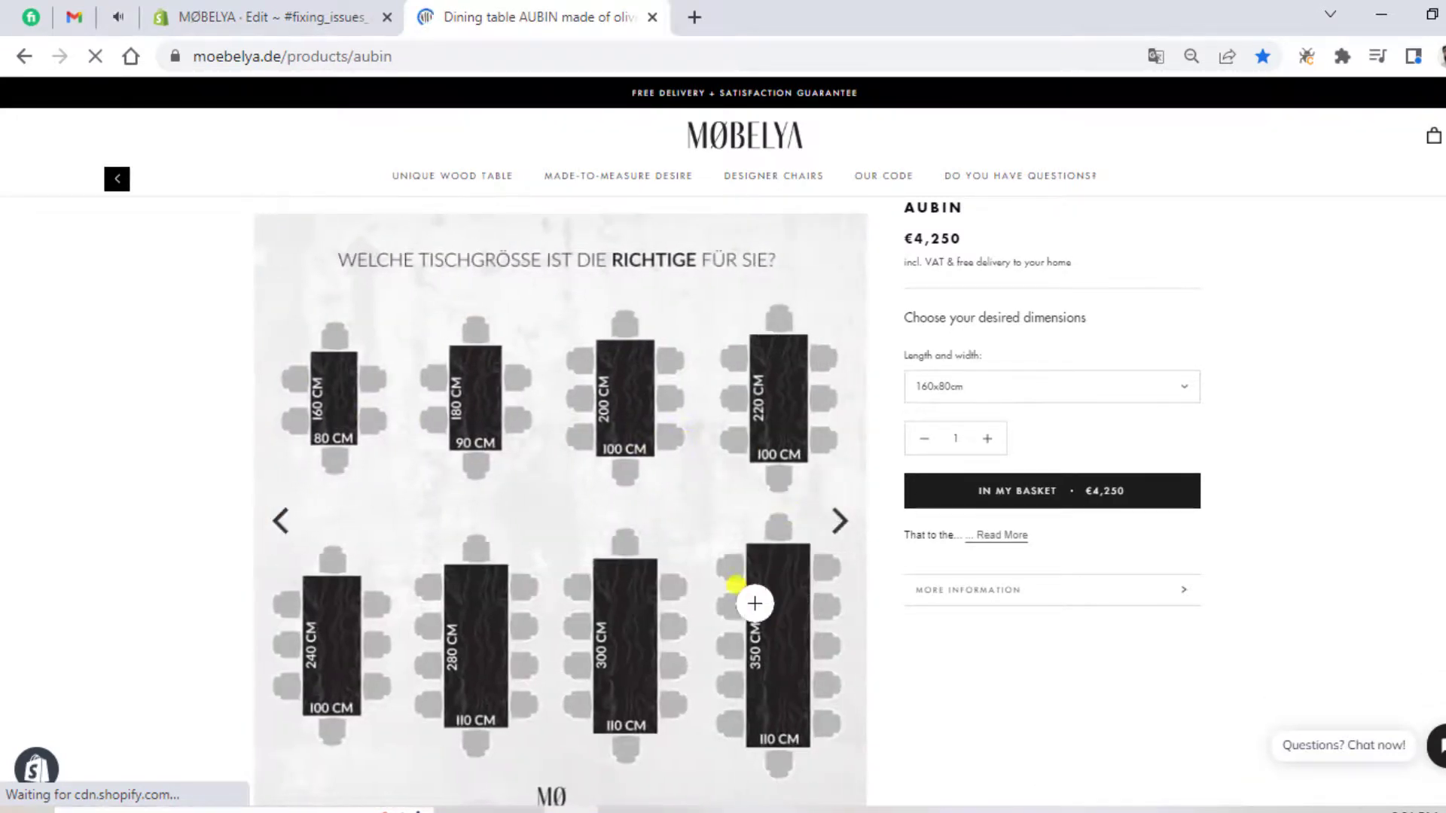
left_click_drag(735, 584, 512, 549)
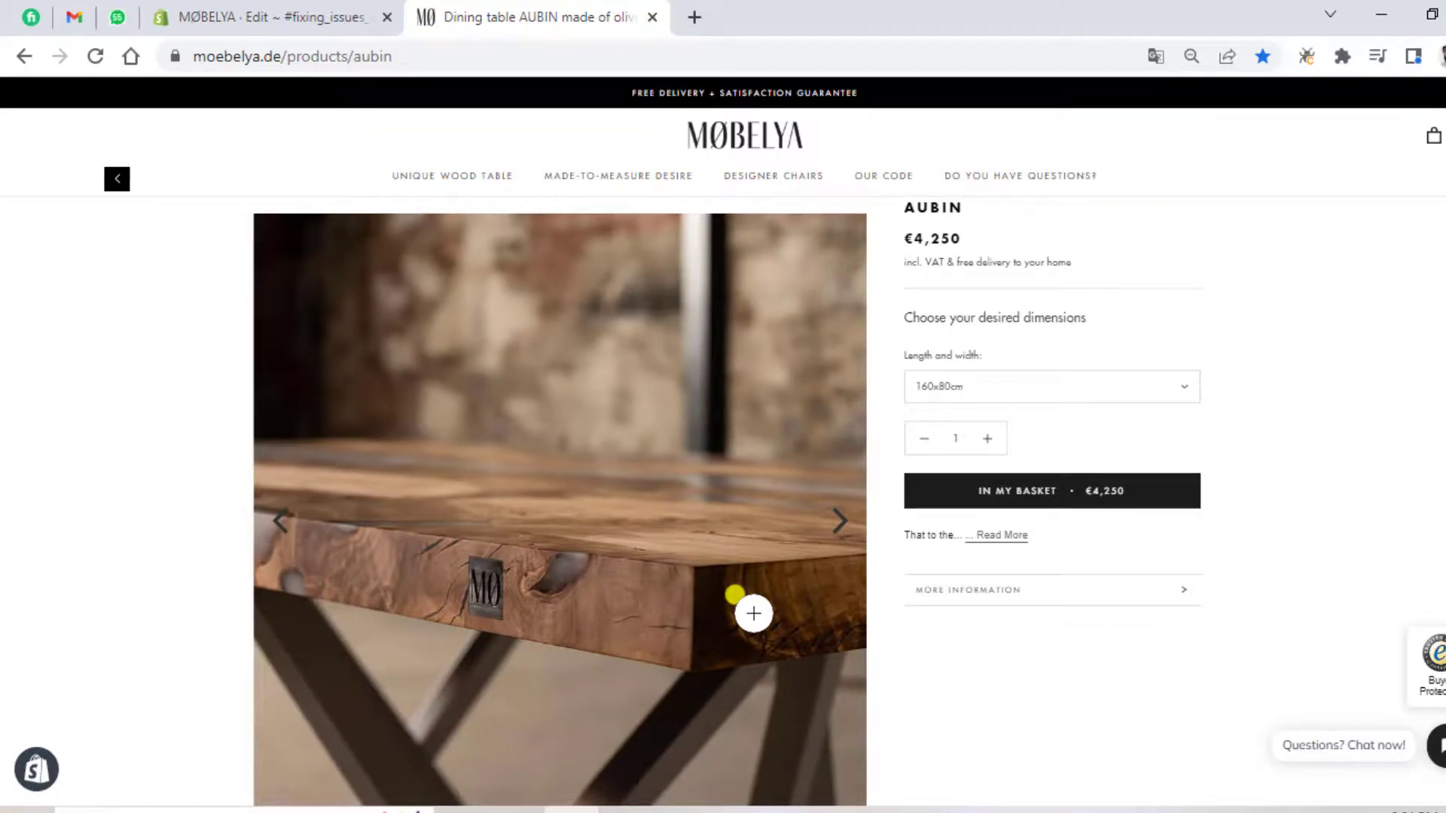
left_click(735, 595)
left_click_drag(814, 588, 478, 517)
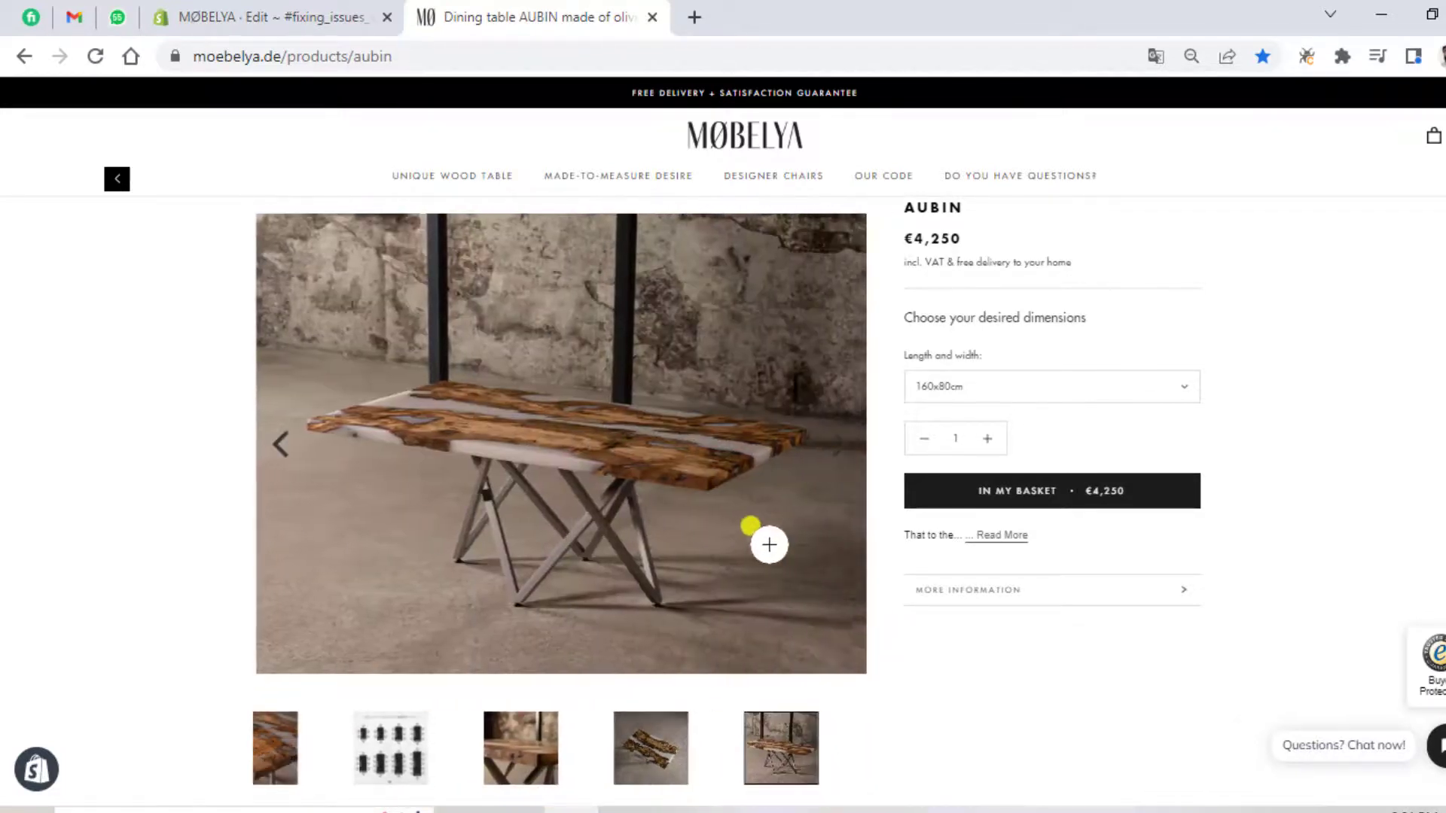
left_click_drag(751, 526, 500, 477)
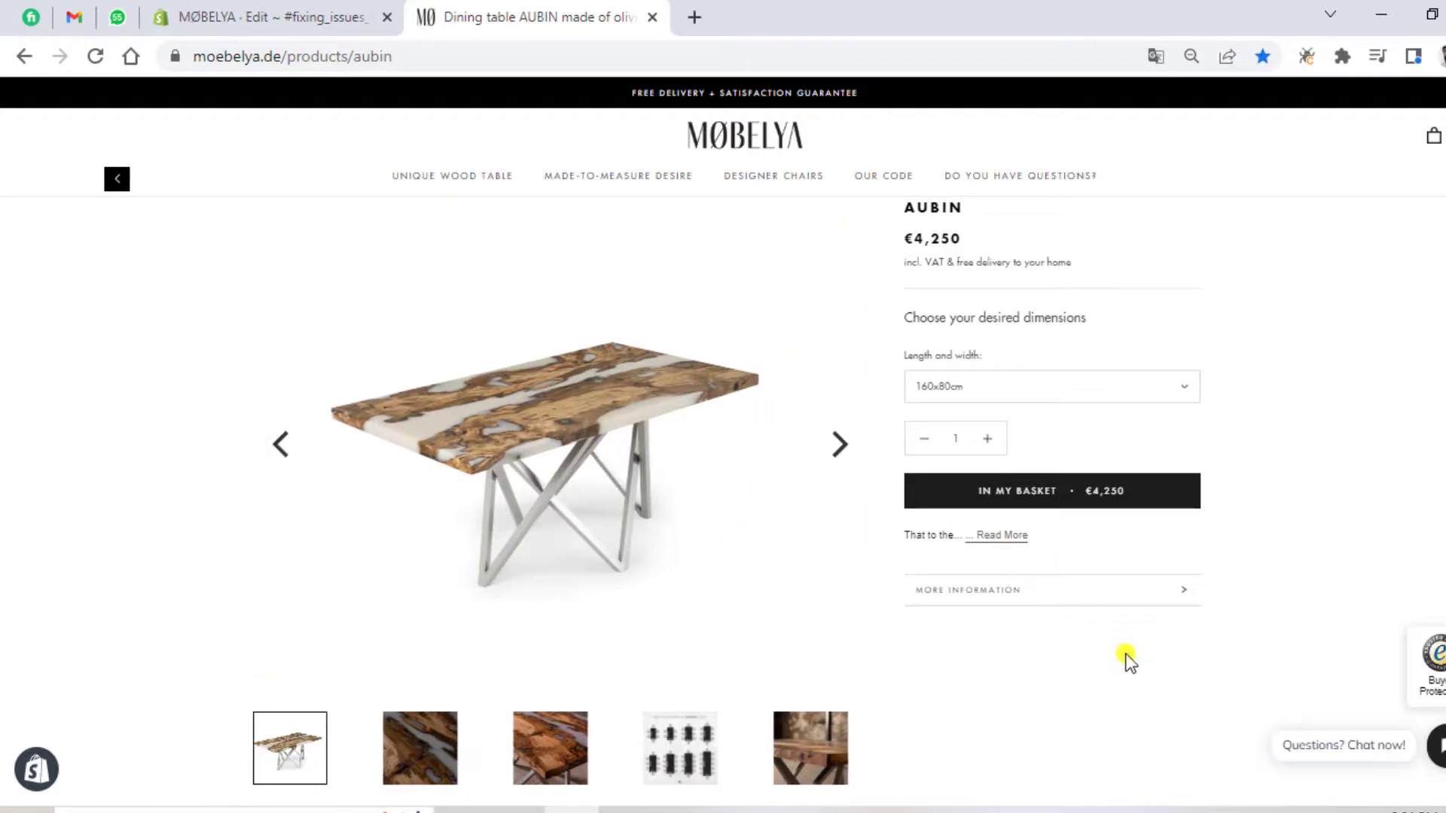